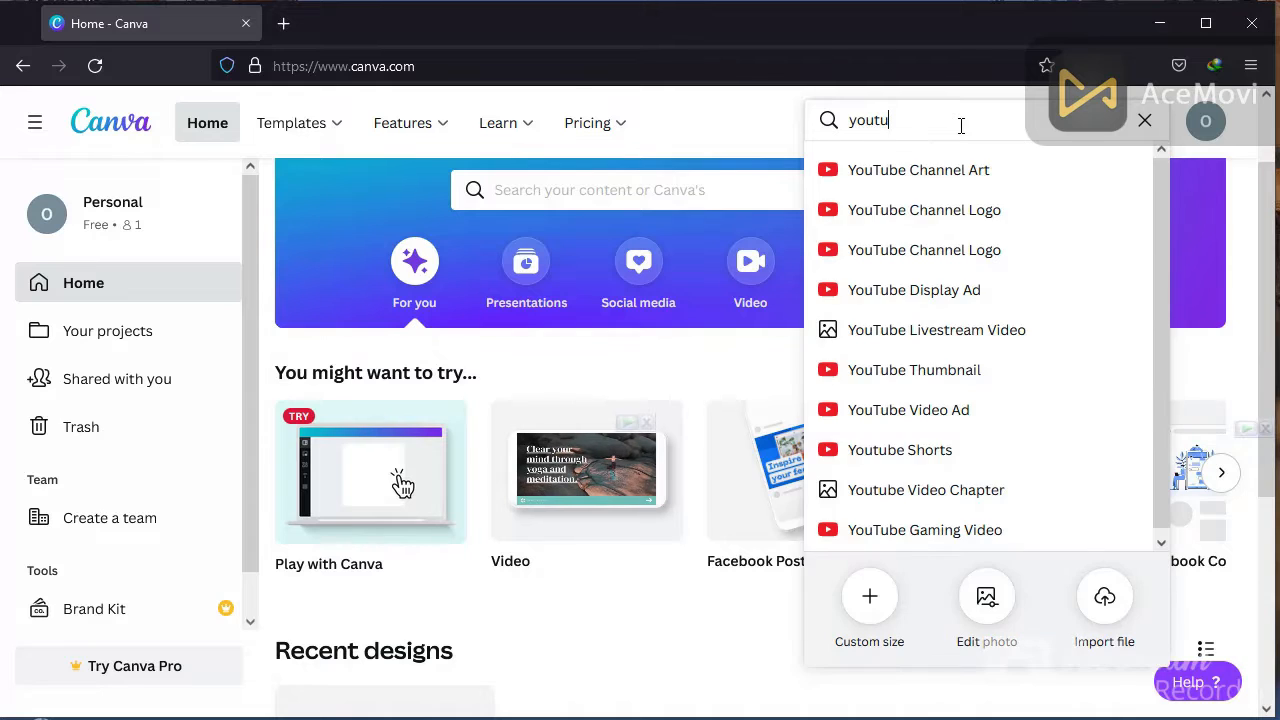
- Create a new YouTube Thumbnail design and upload the Singer_Monir_Khan image from the Desktop to it
{"action": "left_click", "coordinate": [900, 372]}
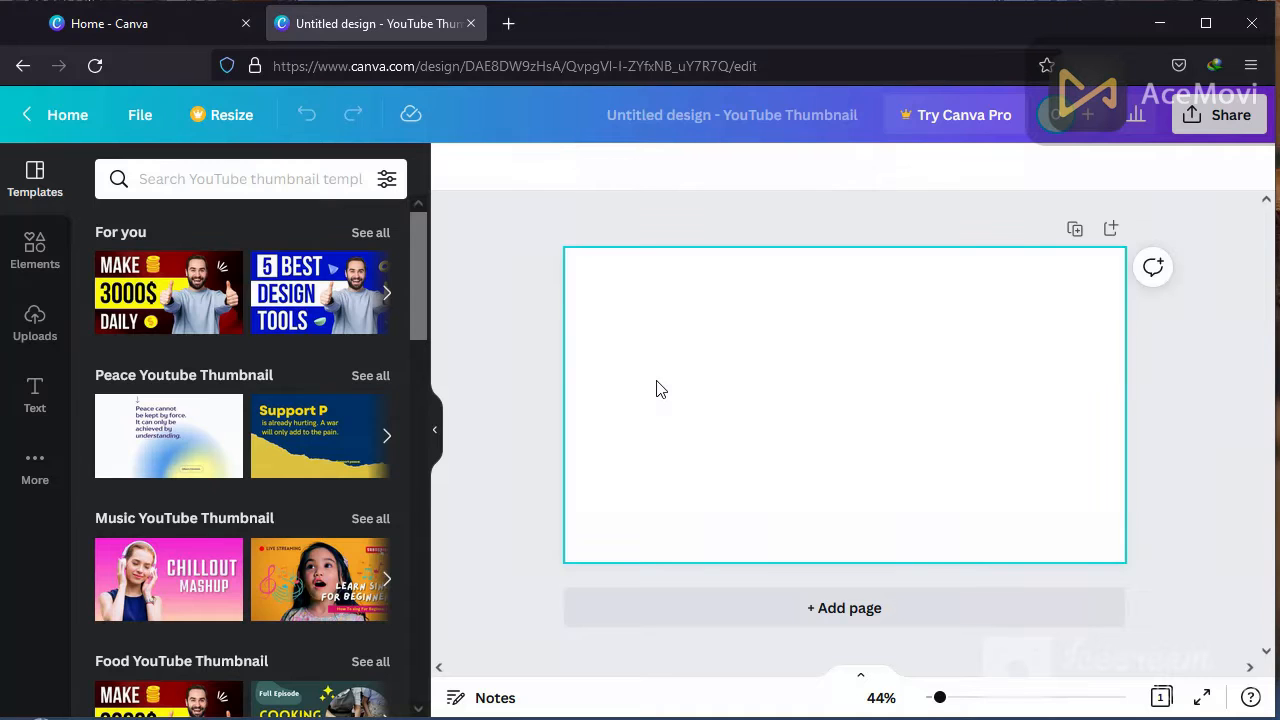
{"action": "left_click", "coordinate": [35, 320]}
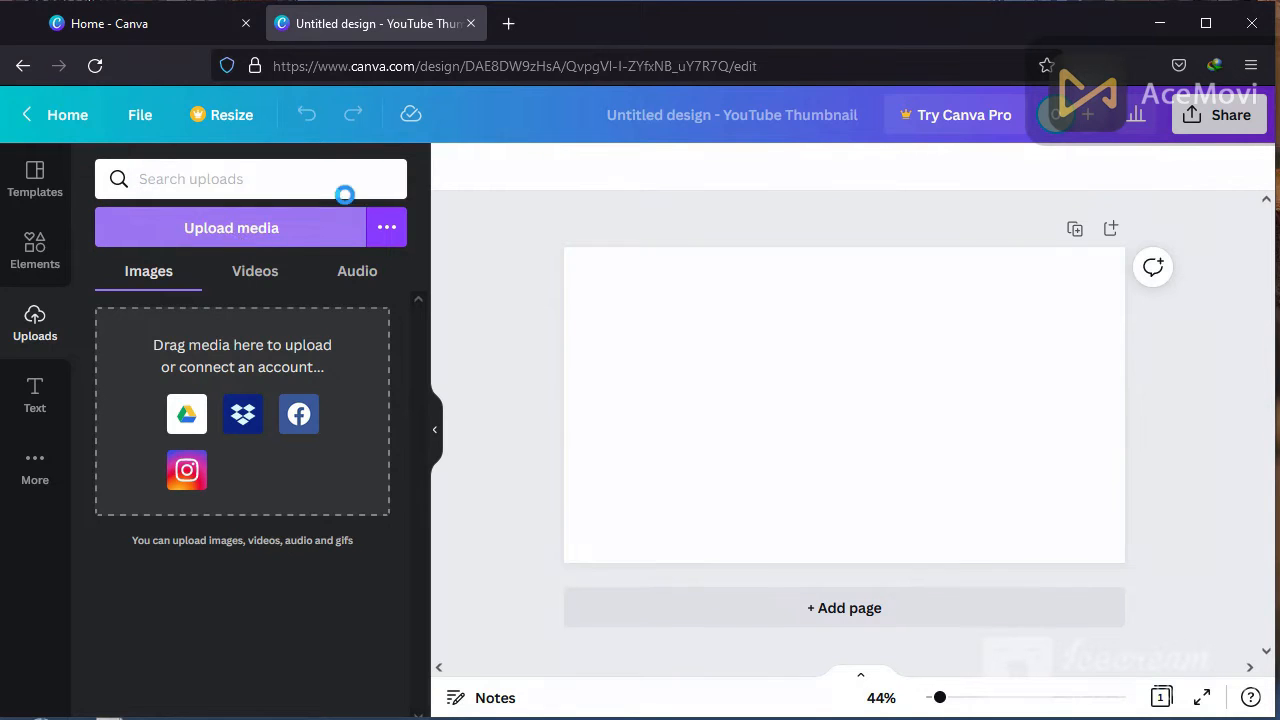
{"action": "left_click", "coordinate": [231, 228]}
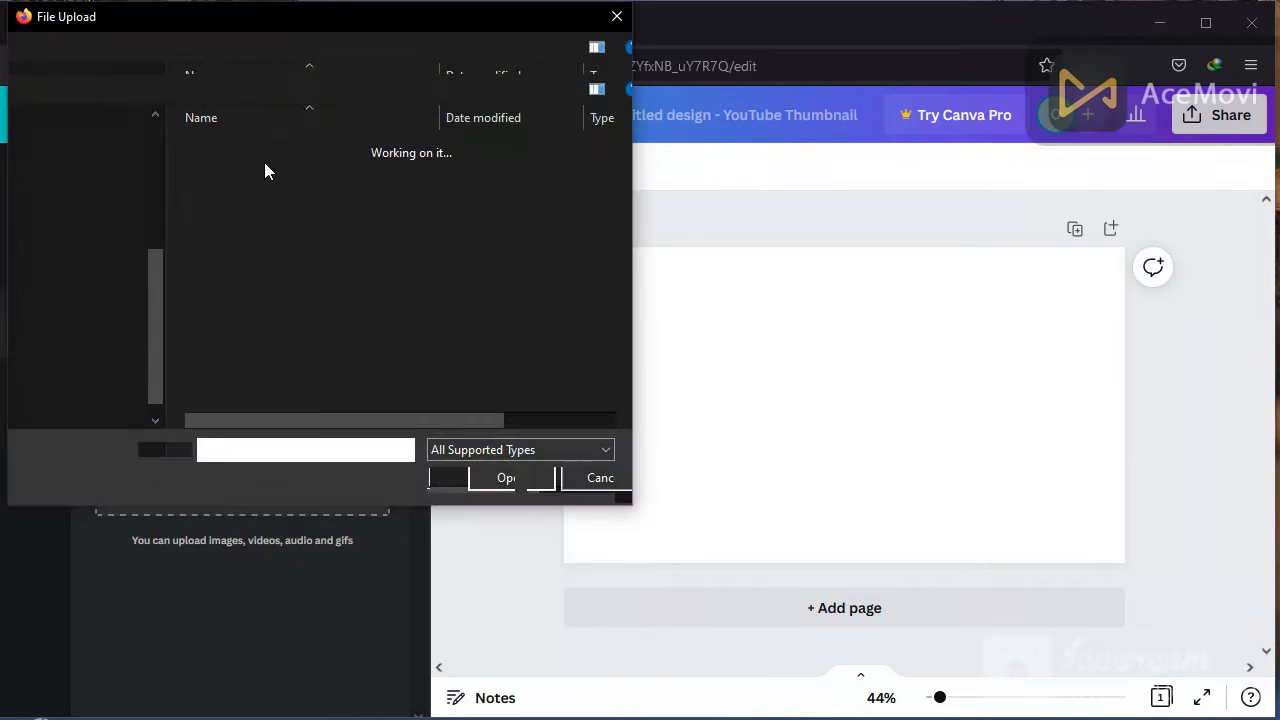
{"action": "left_click_drag", "start_coordinate": [286, 18], "coordinate": [302, 24]}
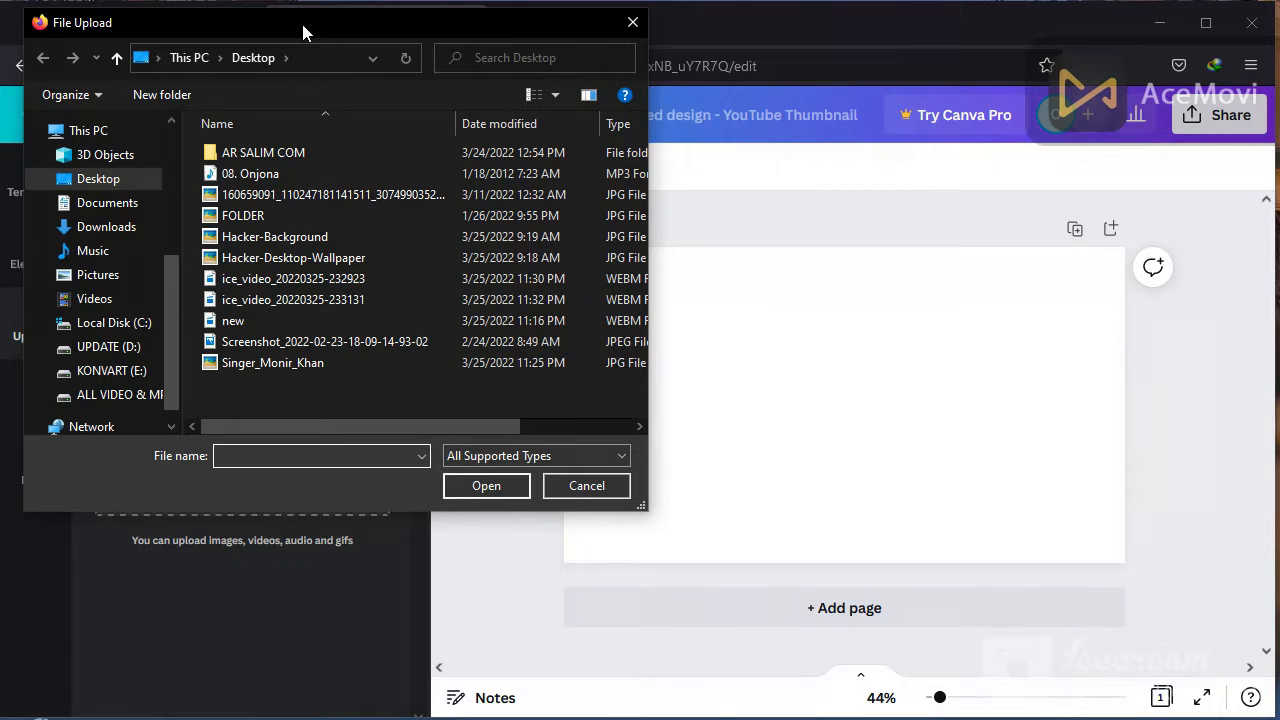
{"action": "left_click", "coordinate": [256, 361]}
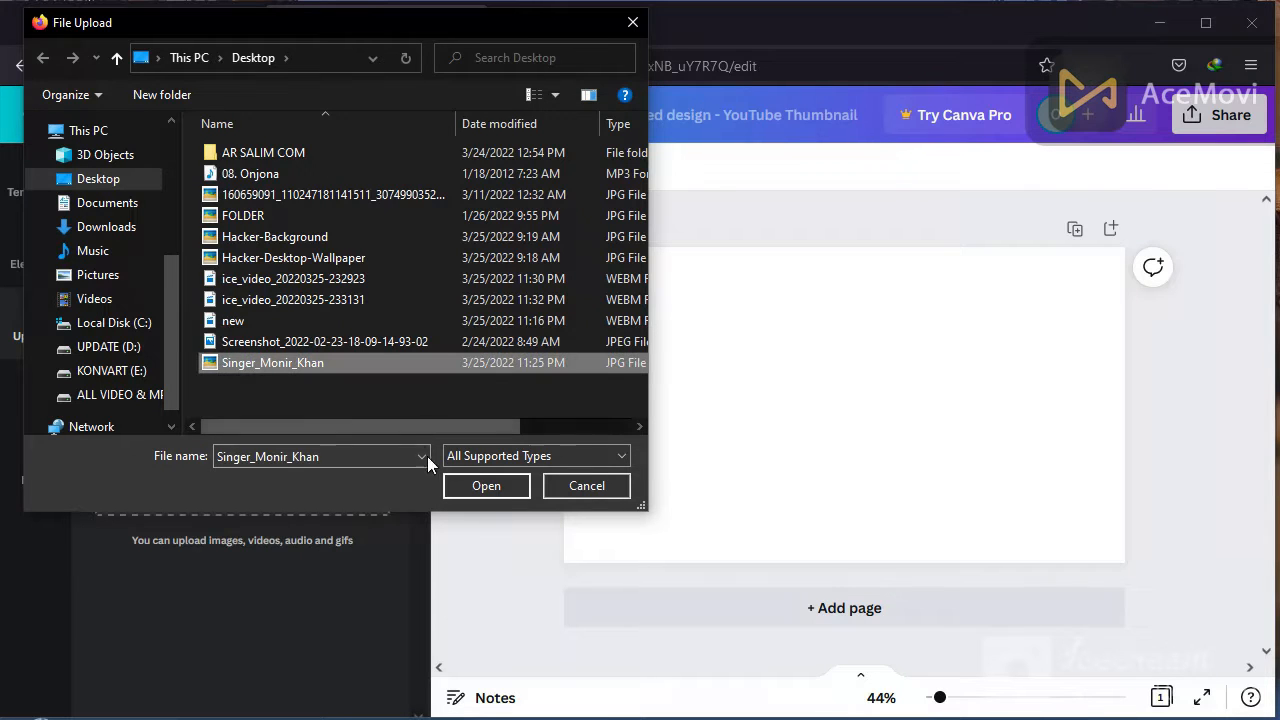
{"action": "left_click", "coordinate": [490, 487]}
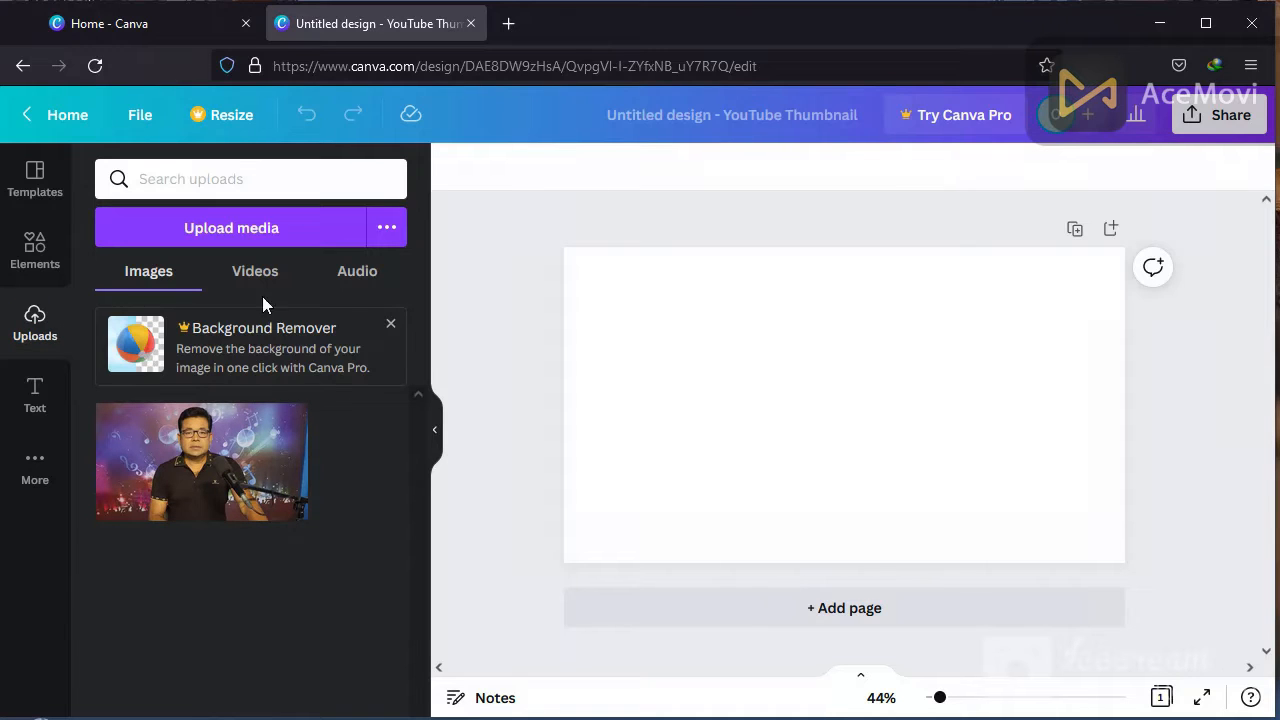
- Place the uploaded photo on the blank page and enlarge and reposition it to cover the whole page with the head fully in frame
{"action": "left_click", "coordinate": [215, 478]}
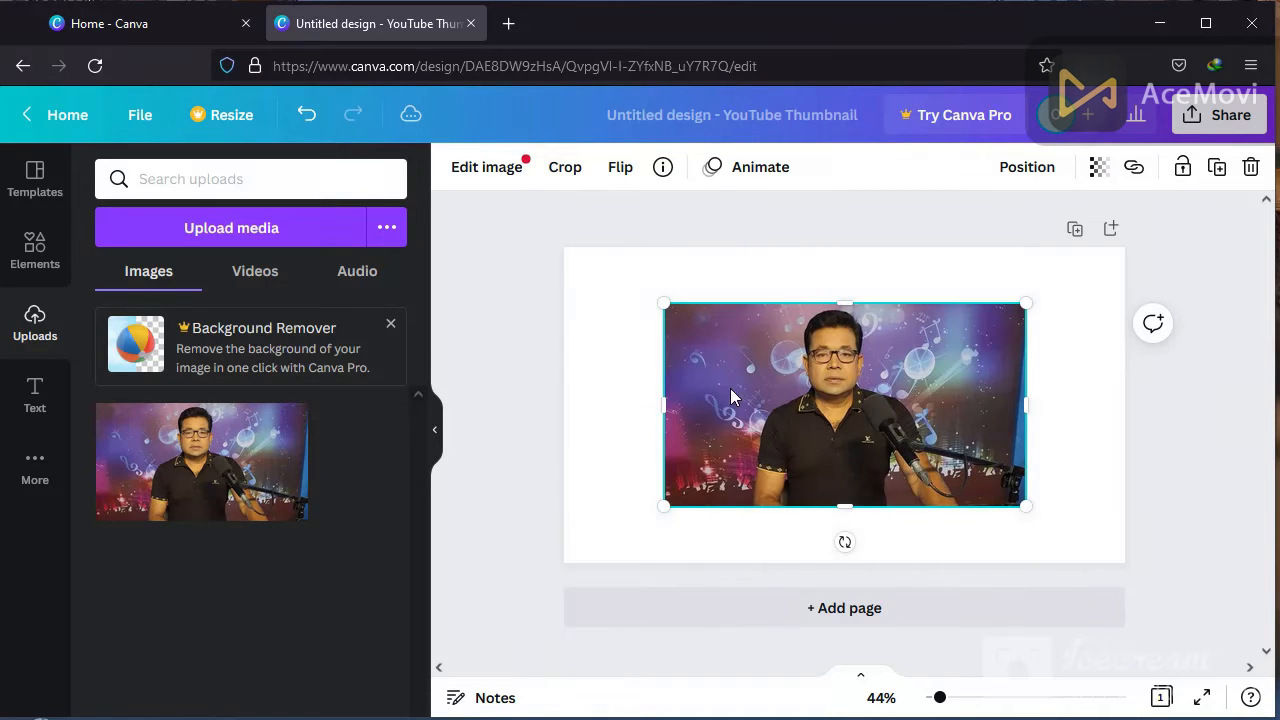
{"action": "left_click_drag", "start_coordinate": [667, 306], "coordinate": [564, 247]}
{"action": "left_click_drag", "start_coordinate": [1027, 378], "coordinate": [1125, 365]}
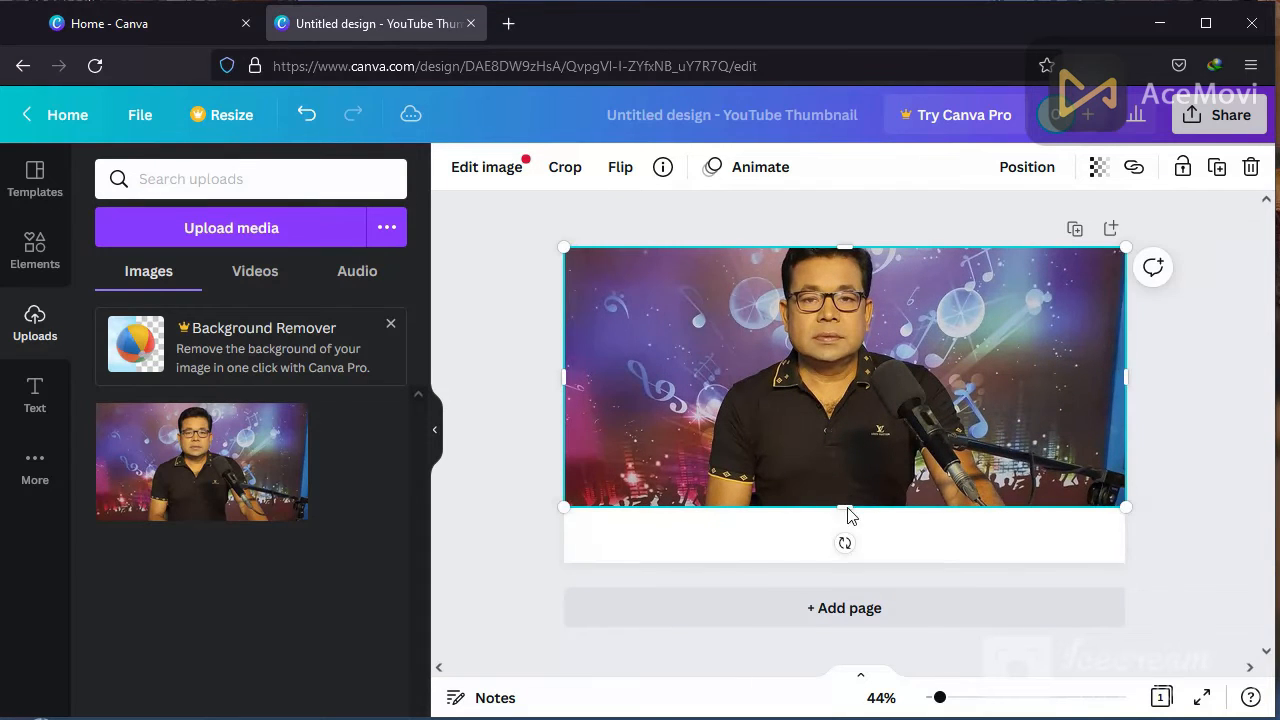
{"action": "left_click_drag", "start_coordinate": [843, 507], "coordinate": [840, 561]}
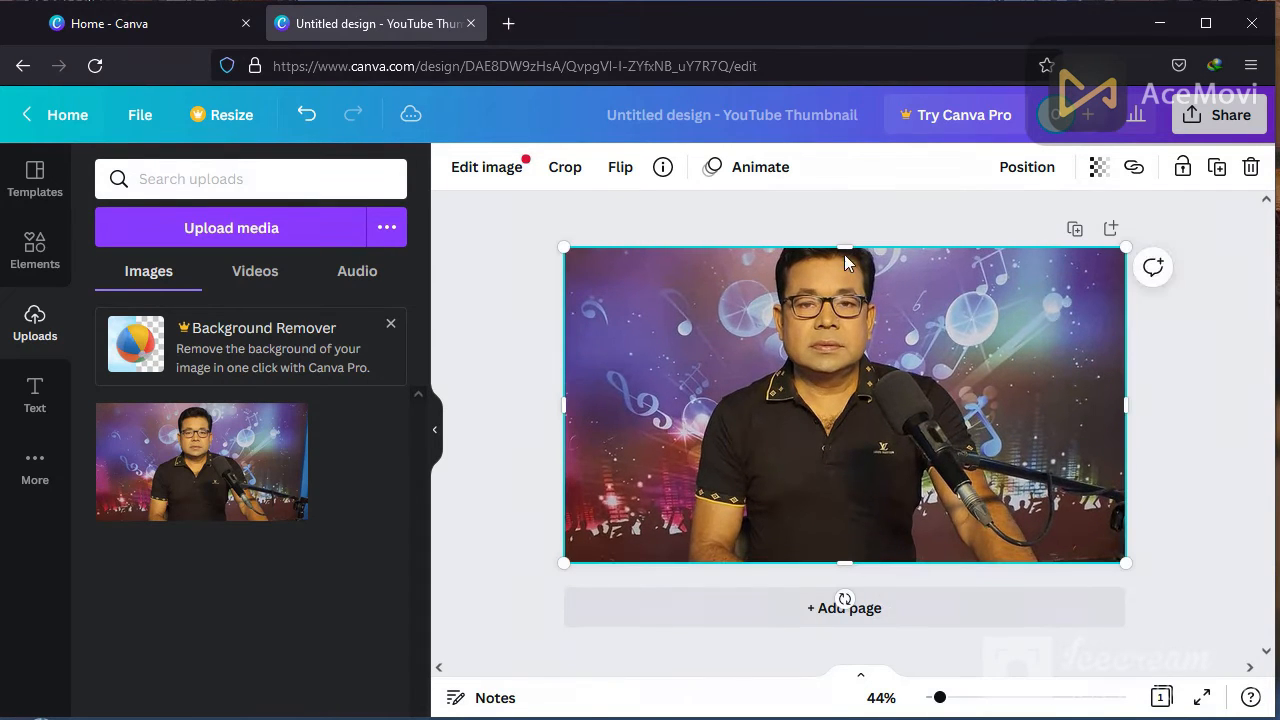
{"action": "left_click_drag", "start_coordinate": [844, 249], "coordinate": [846, 312]}
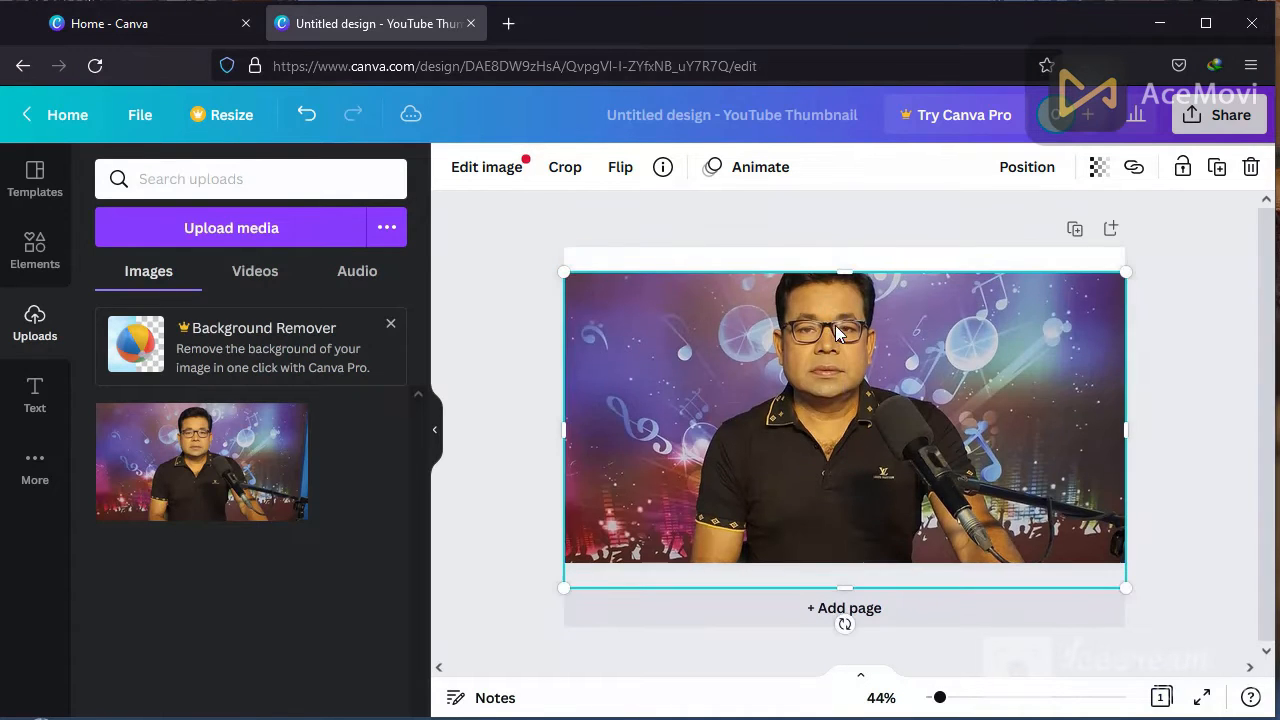
{"action": "left_click_drag", "start_coordinate": [844, 253], "coordinate": [843, 240]}
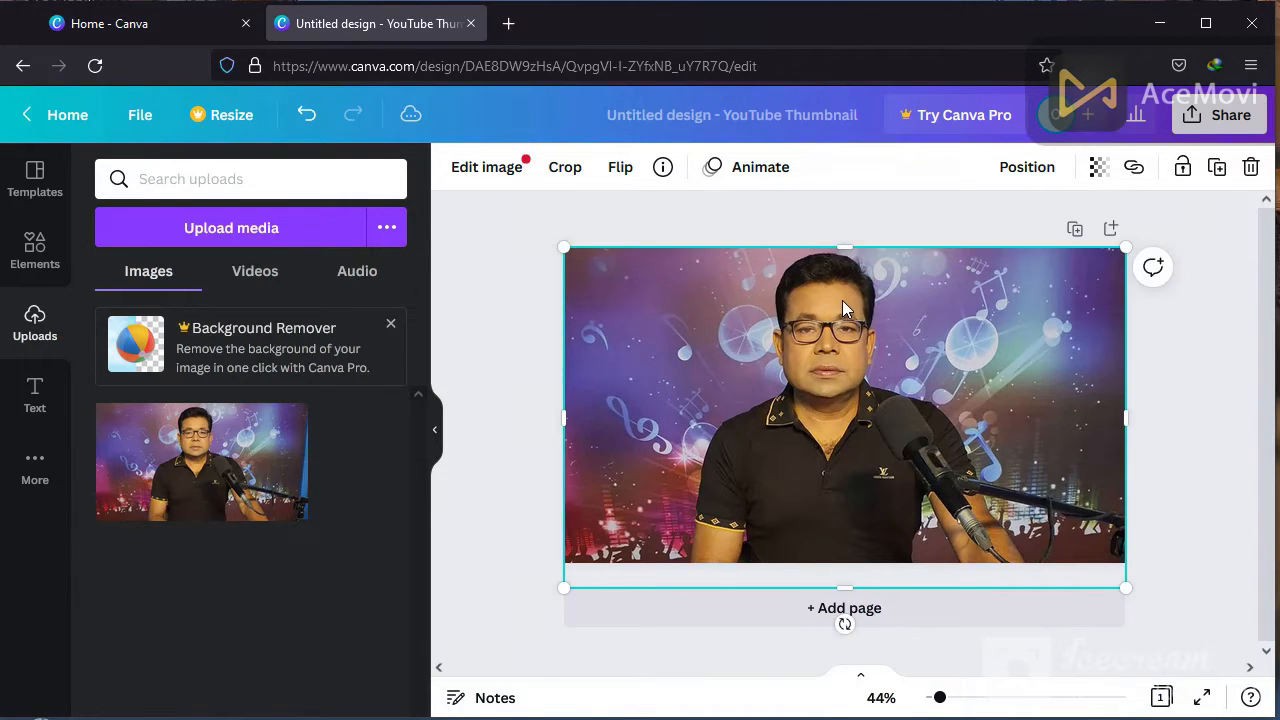
{"action": "left_click", "coordinate": [614, 662]}
{"action": "left_click", "coordinate": [735, 426]}
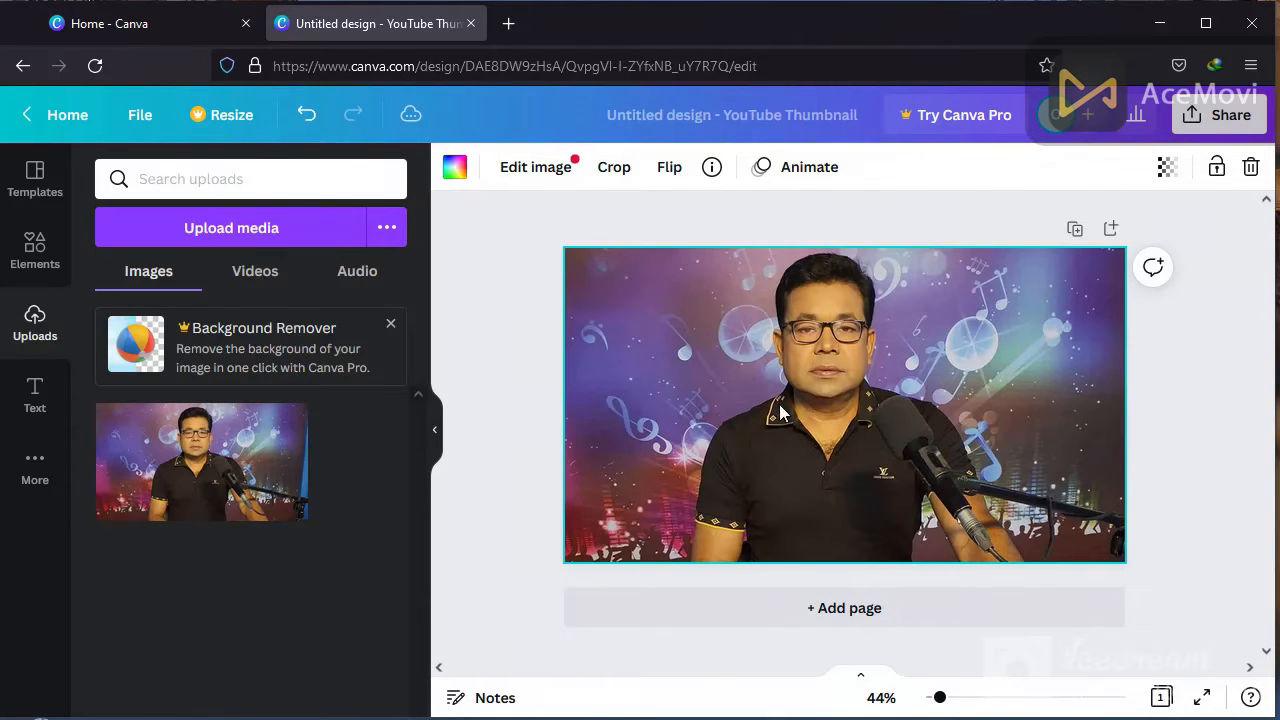
- Browse the text font combinations and add the pink neon GLOW style to the thumbnail
{"action": "left_click", "coordinate": [55, 400]}
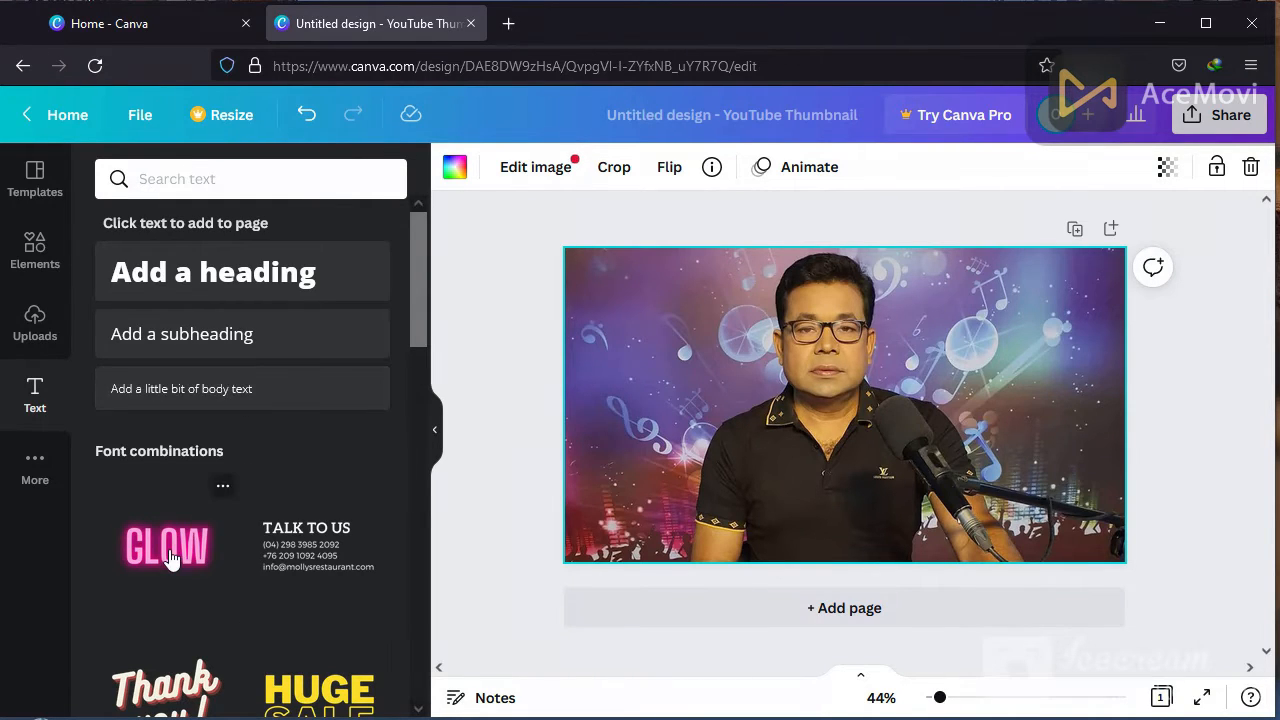
{"action": "scroll", "coordinate": [277, 550], "scroll_direction": "down", "scroll_amount": 7}
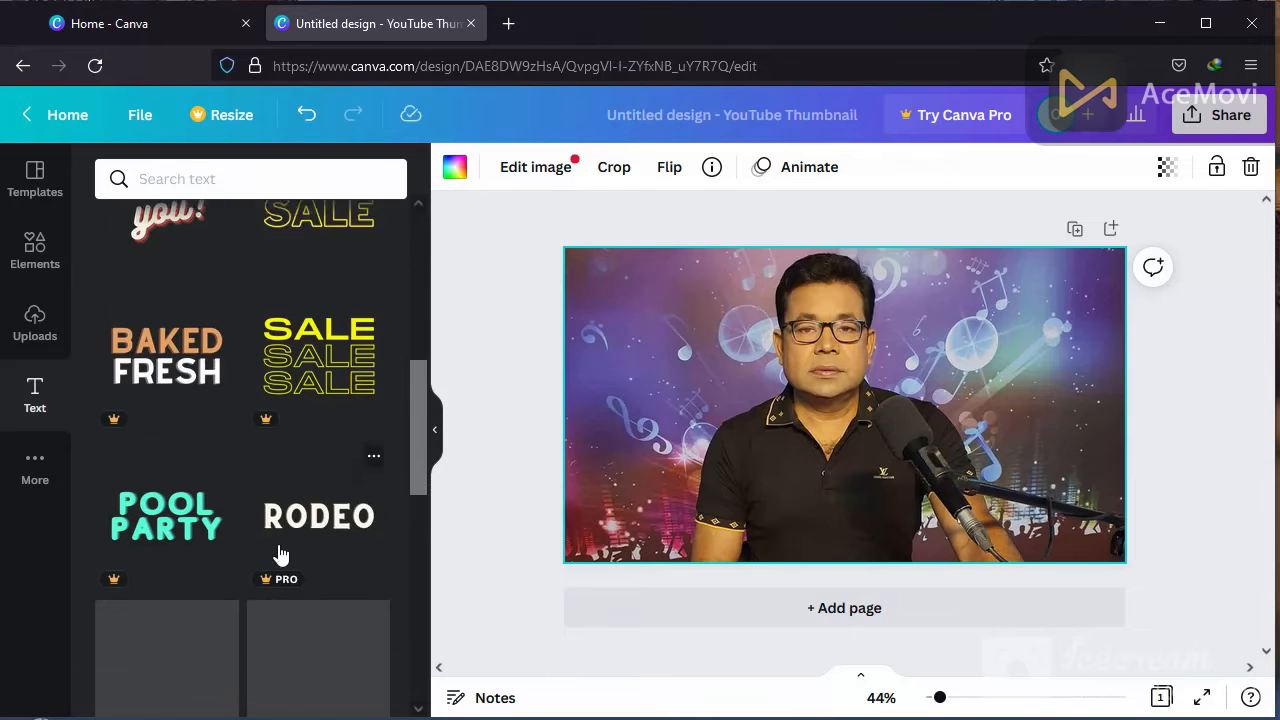
{"action": "scroll", "coordinate": [295, 470], "scroll_direction": "down", "scroll_amount": 4}
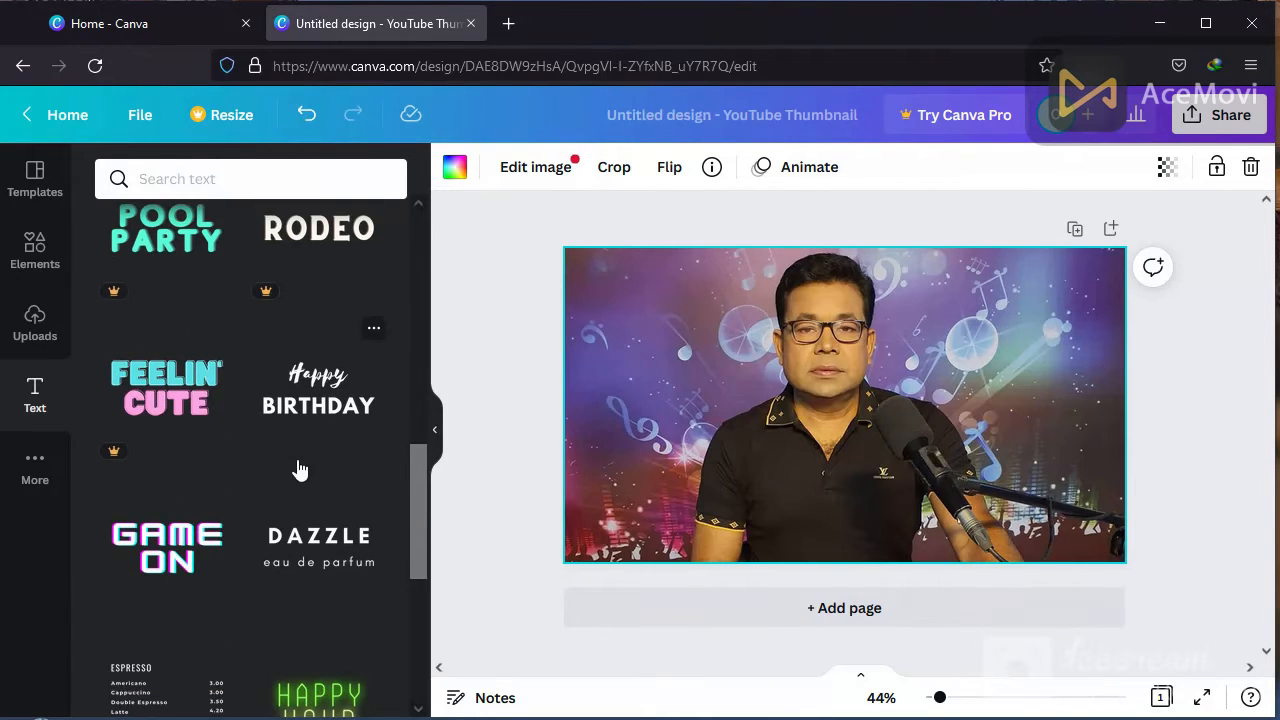
{"action": "scroll", "coordinate": [289, 488], "scroll_direction": "down", "scroll_amount": 5}
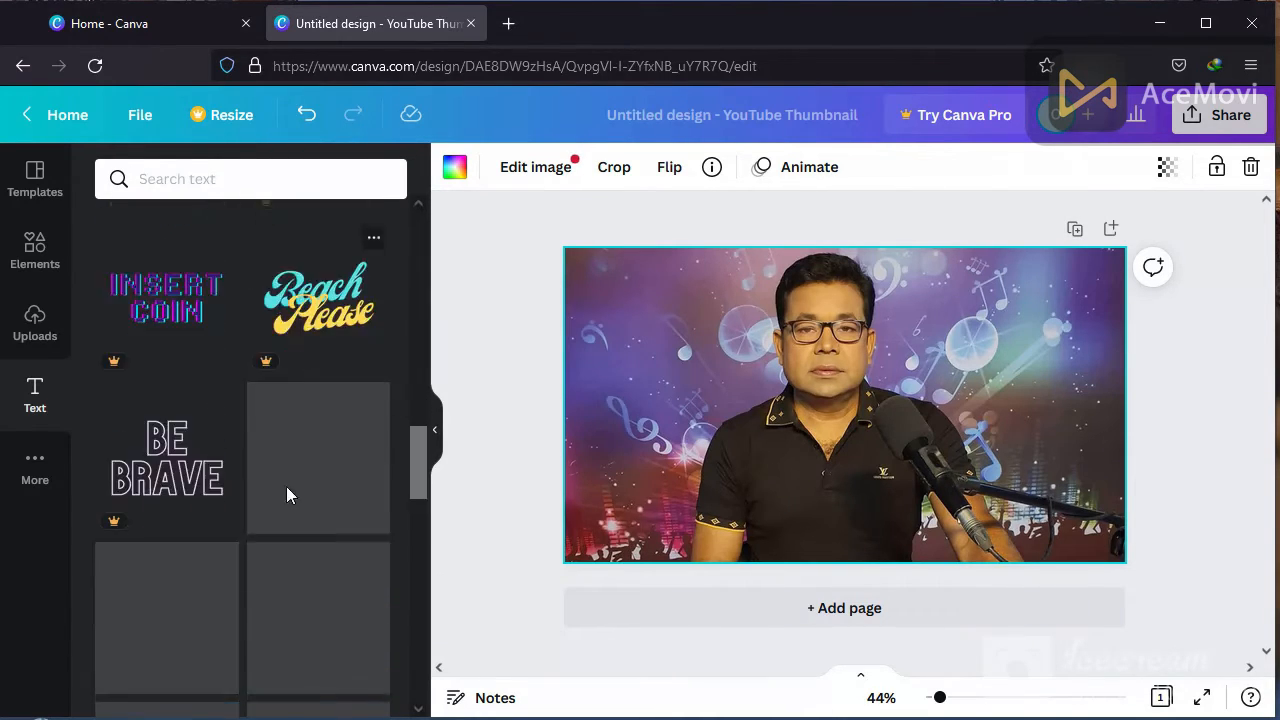
{"action": "scroll", "coordinate": [286, 490], "scroll_direction": "down", "scroll_amount": 5}
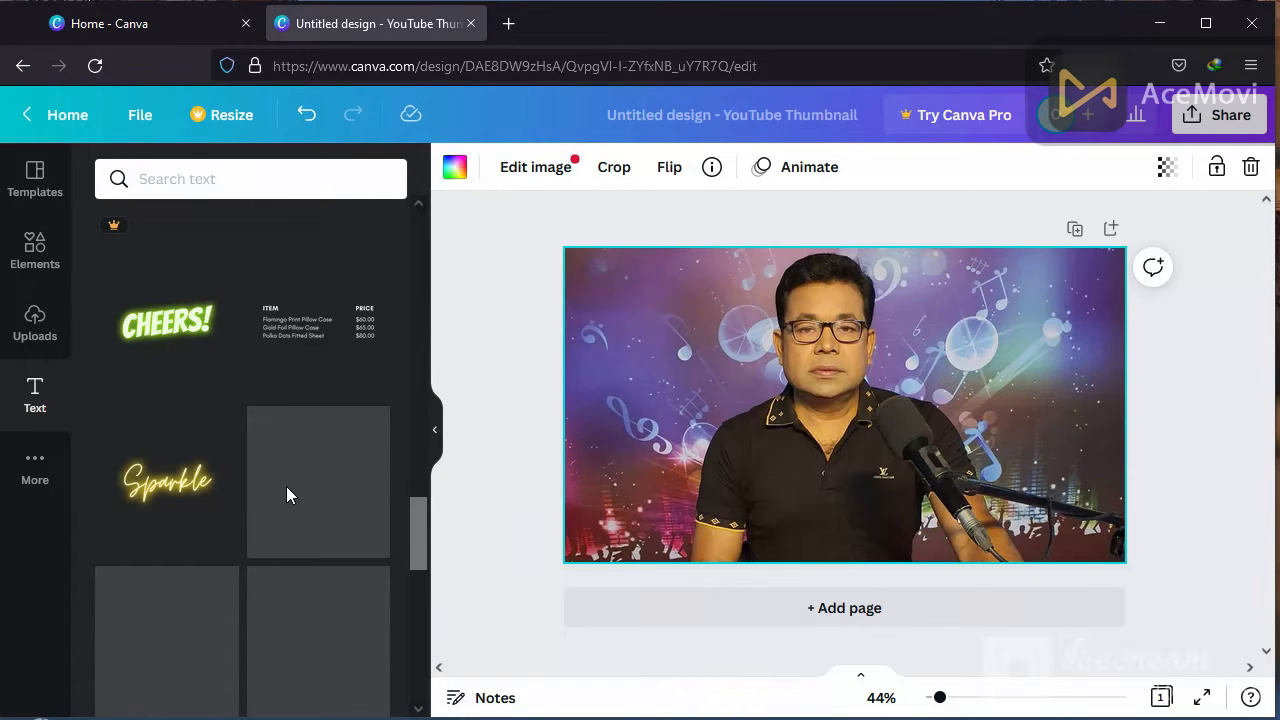
{"action": "scroll", "coordinate": [182, 390], "scroll_direction": "down", "scroll_amount": 6}
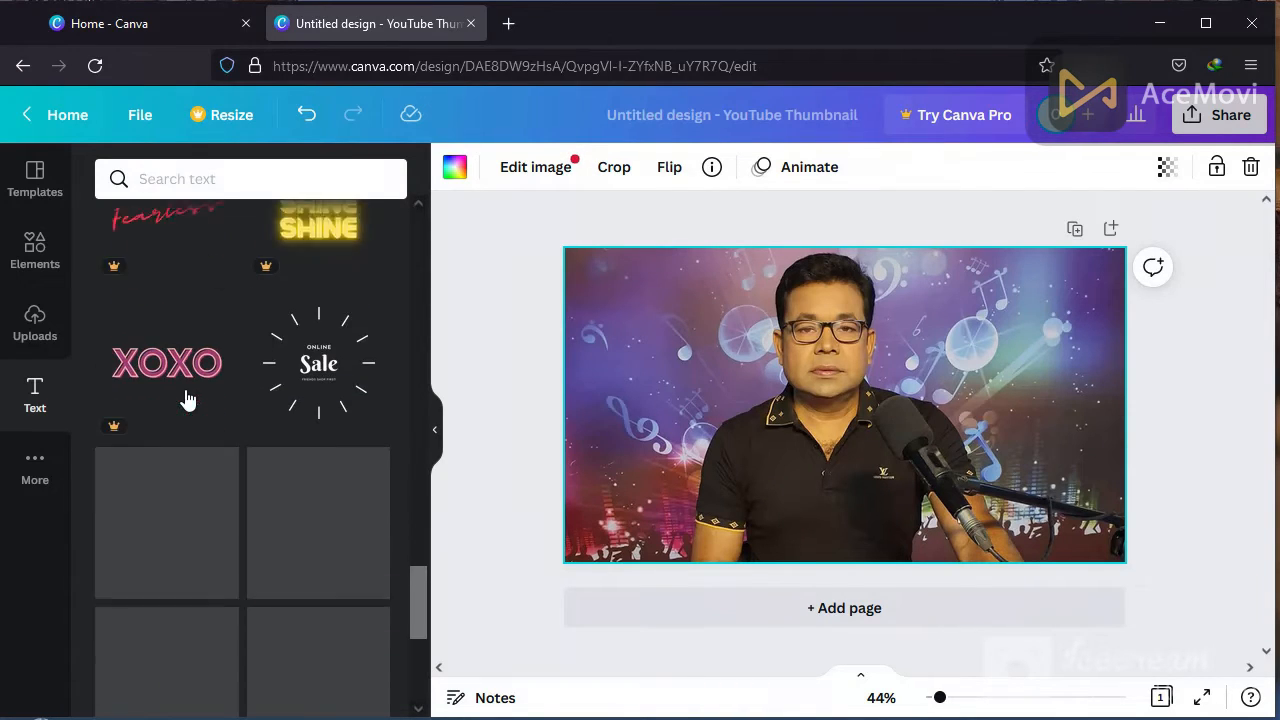
{"action": "scroll", "coordinate": [258, 425], "scroll_direction": "up", "scroll_amount": 12}
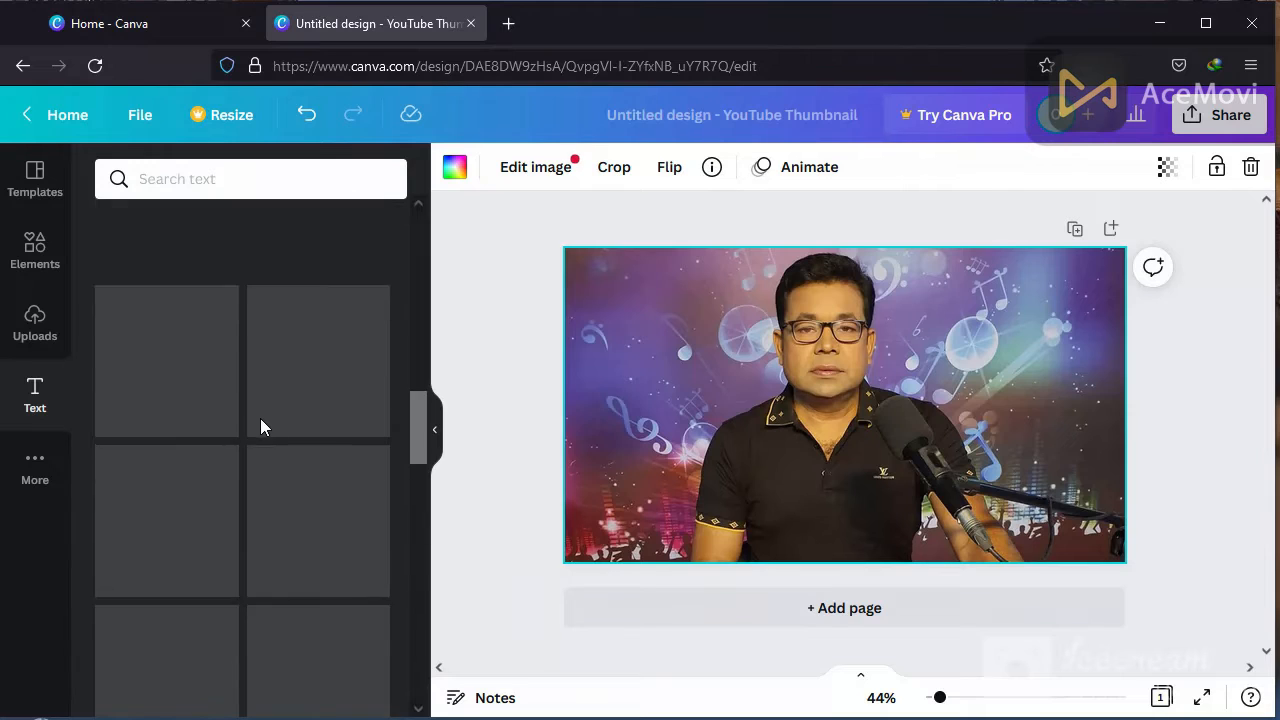
{"action": "scroll", "coordinate": [258, 425], "scroll_direction": "up", "scroll_amount": 5}
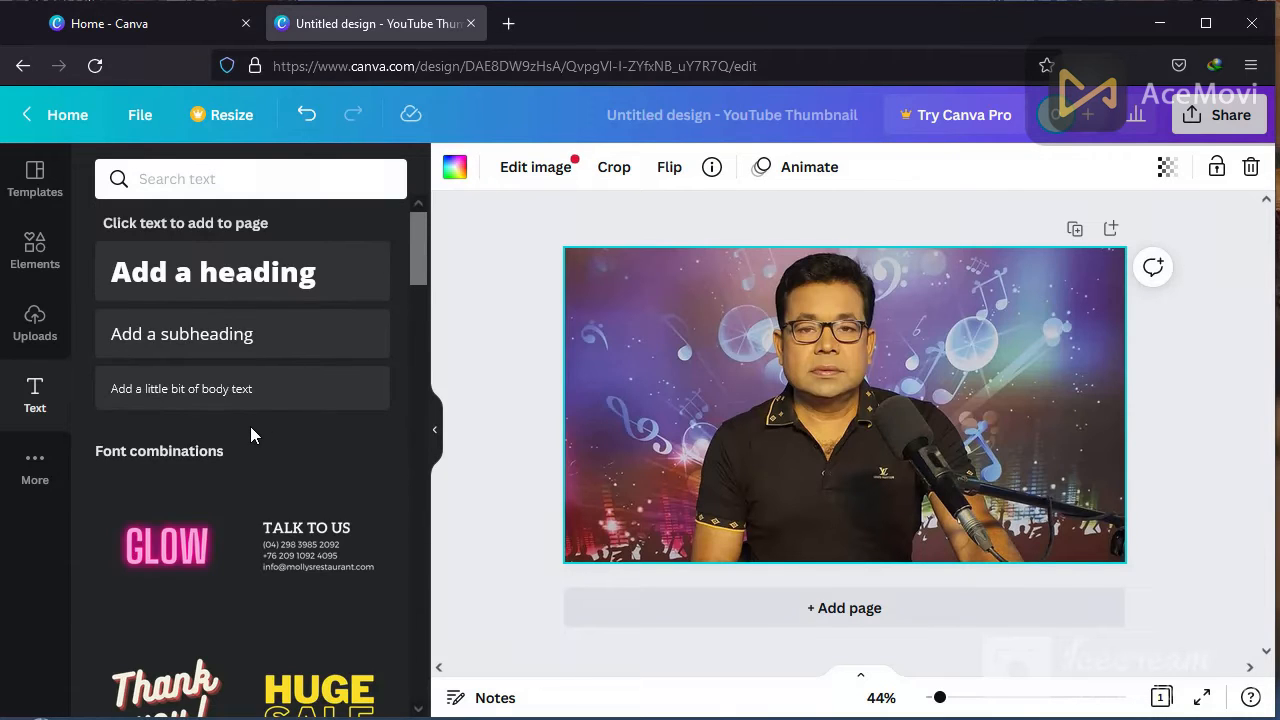
{"action": "left_click", "coordinate": [208, 545]}
- Replace the GLOW text with ONJONA on the first line and RE on the second line
{"action": "double_click", "coordinate": [840, 402]}
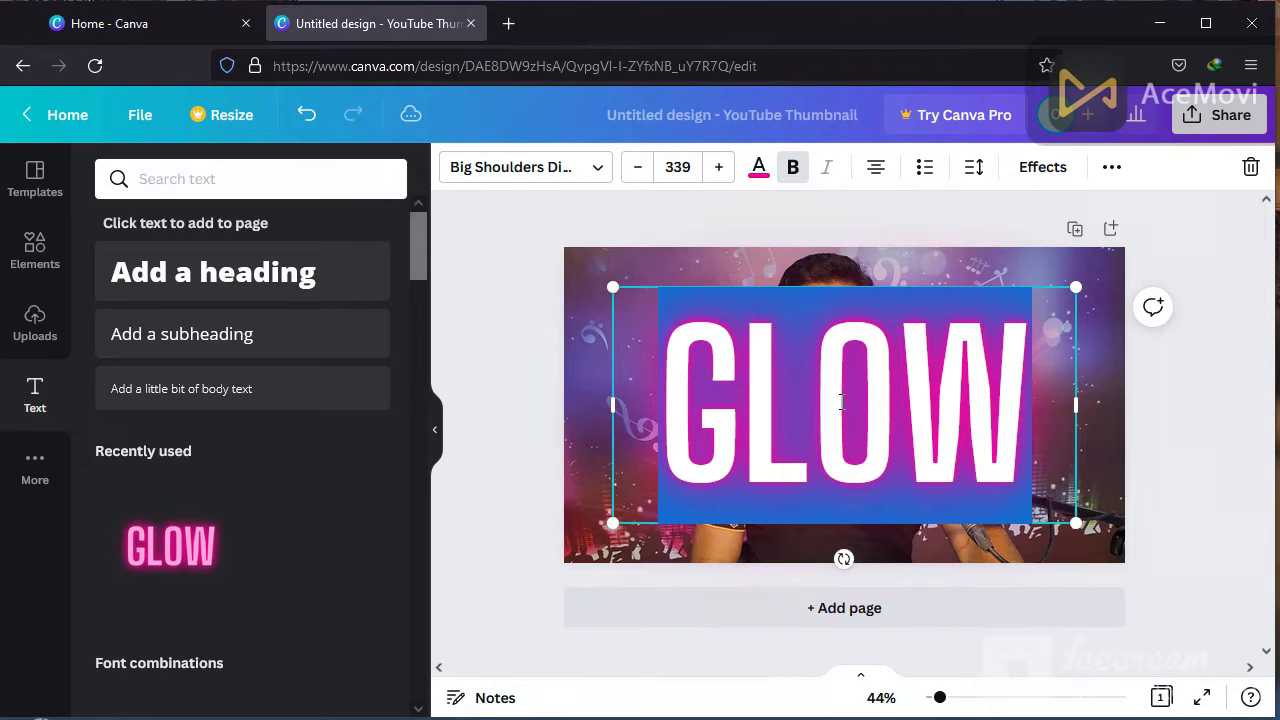
{"action": "type", "text": "O"}
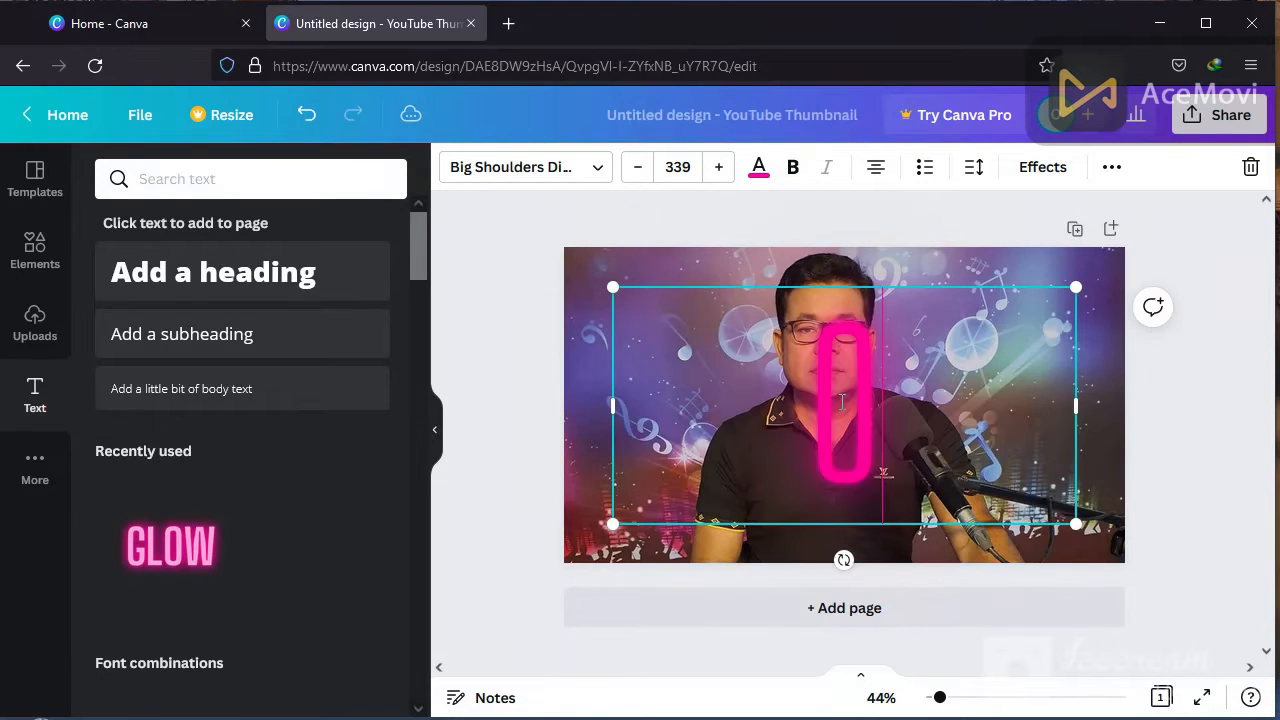
{"action": "type", "text": "NJO"}
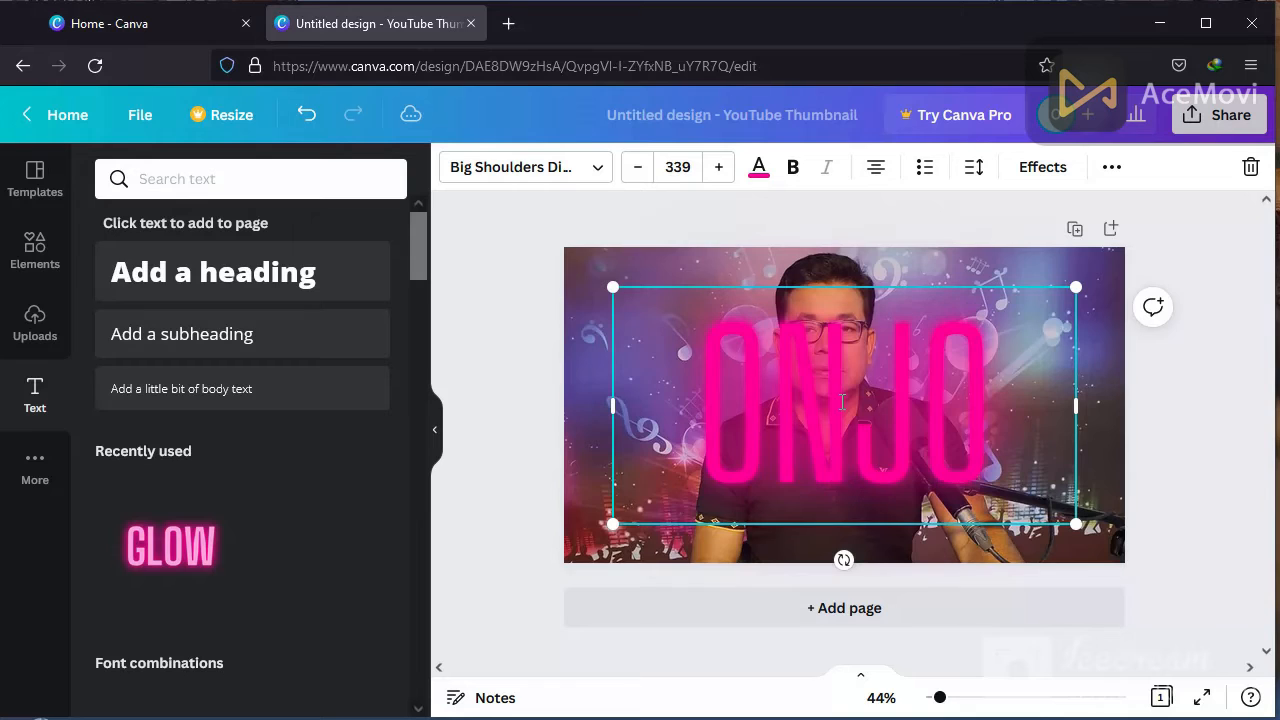
{"action": "type", "text": "NA"}
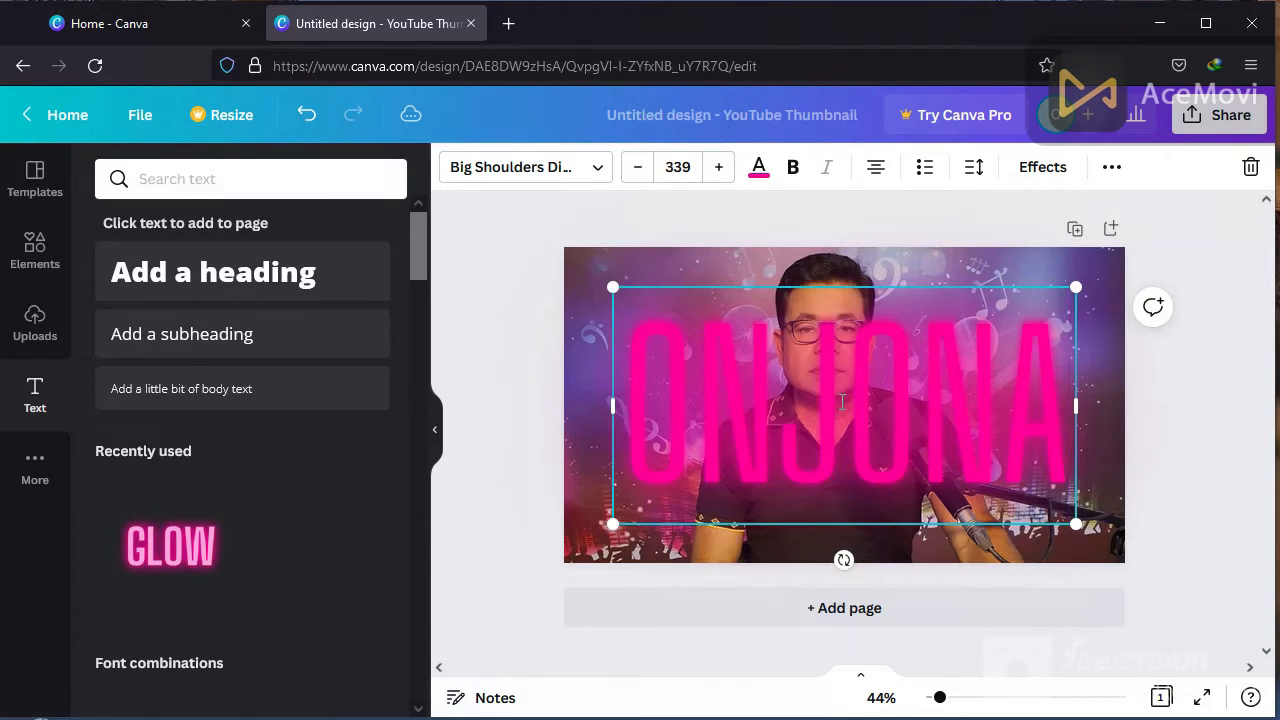
{"action": "key", "text": "Return"}
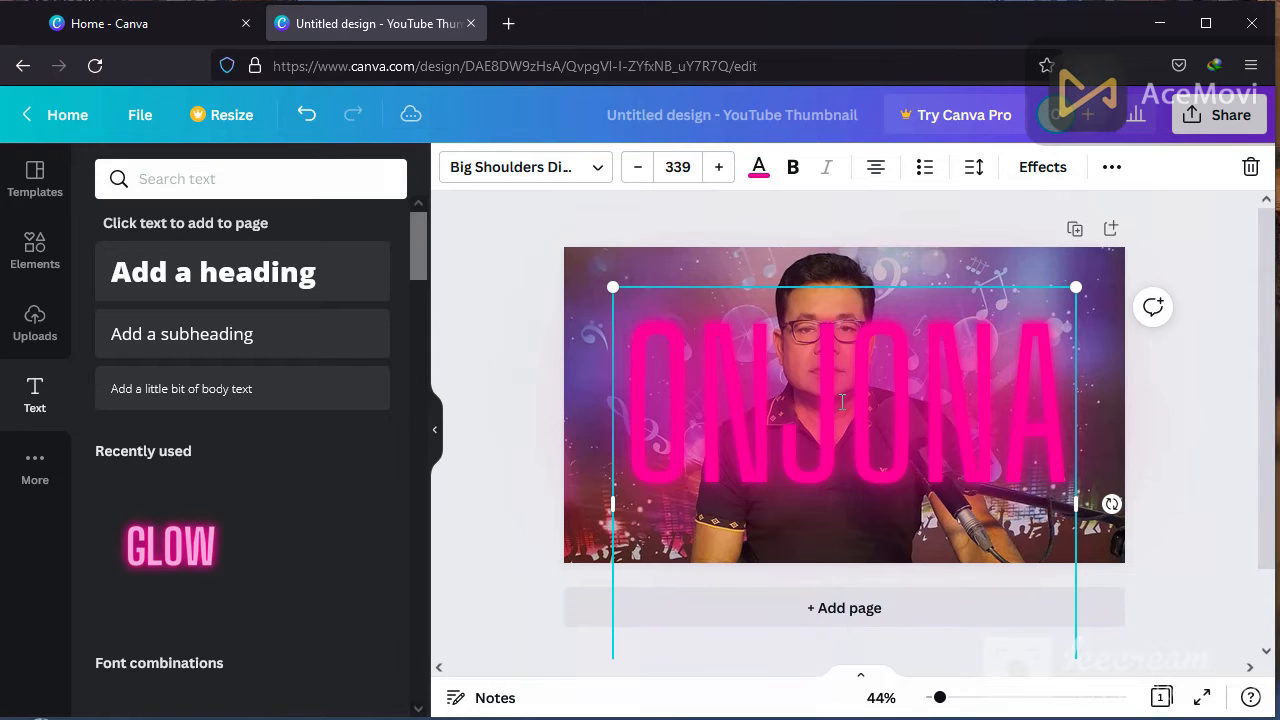
{"action": "type", "text": "RE"}
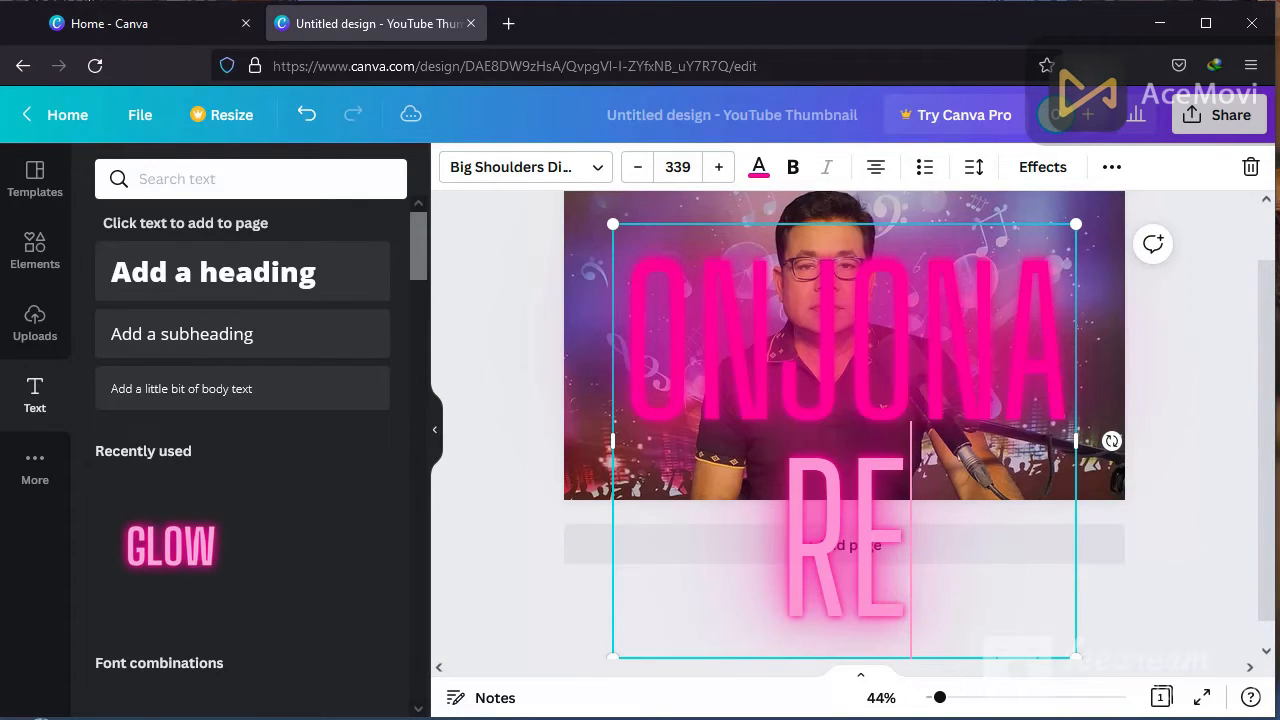
- Shrink the ONJONA RE text to font size 123 and move it to the photo's upper-right area, beside the man's head
{"action": "left_click_drag", "start_coordinate": [1076, 656], "coordinate": [868, 398]}
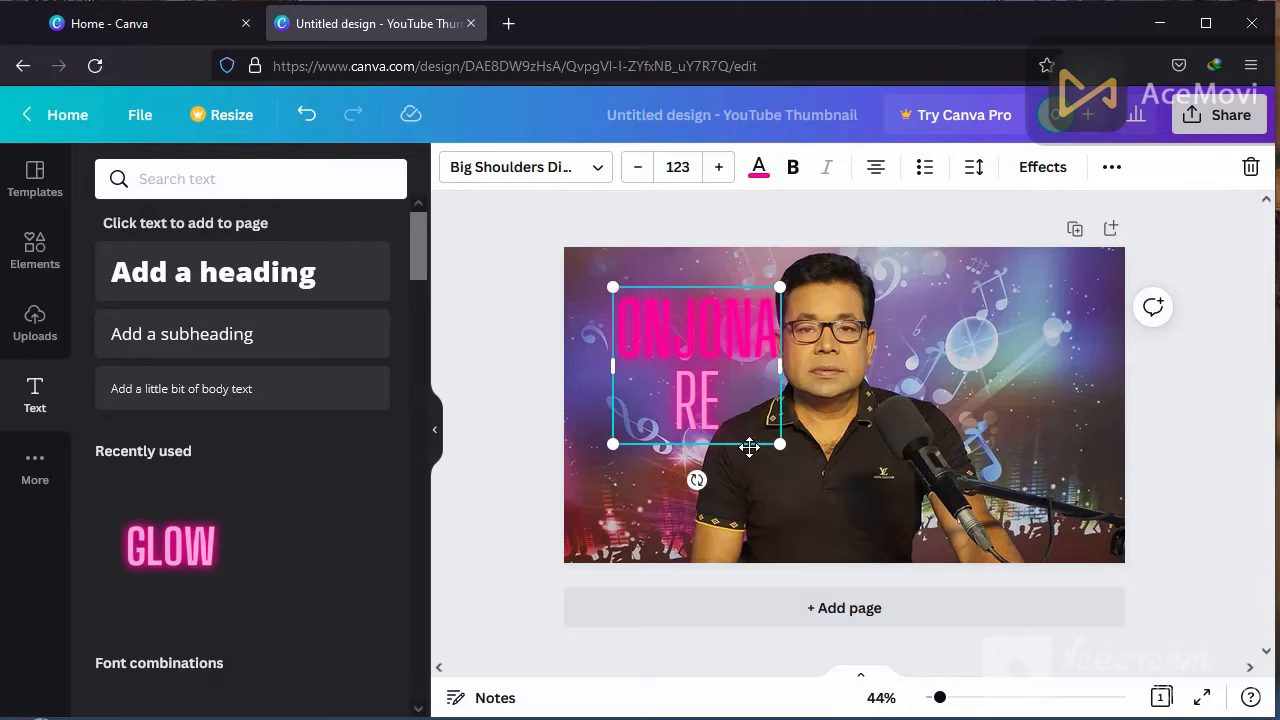
{"action": "left_click_drag", "start_coordinate": [740, 440], "coordinate": [1068, 423]}
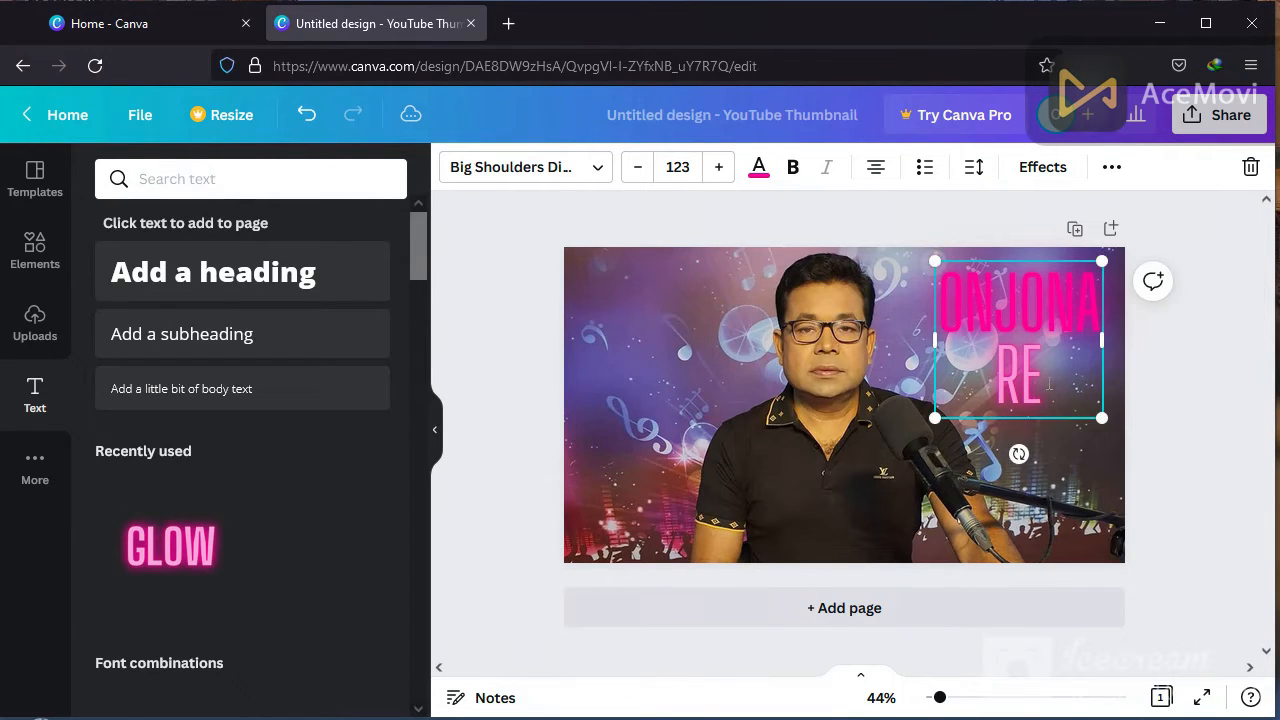
- Make all of the ONJONA RE text bold and widen its text box so that ONJONA fits on one line
{"action": "double_click", "coordinate": [1055, 353]}
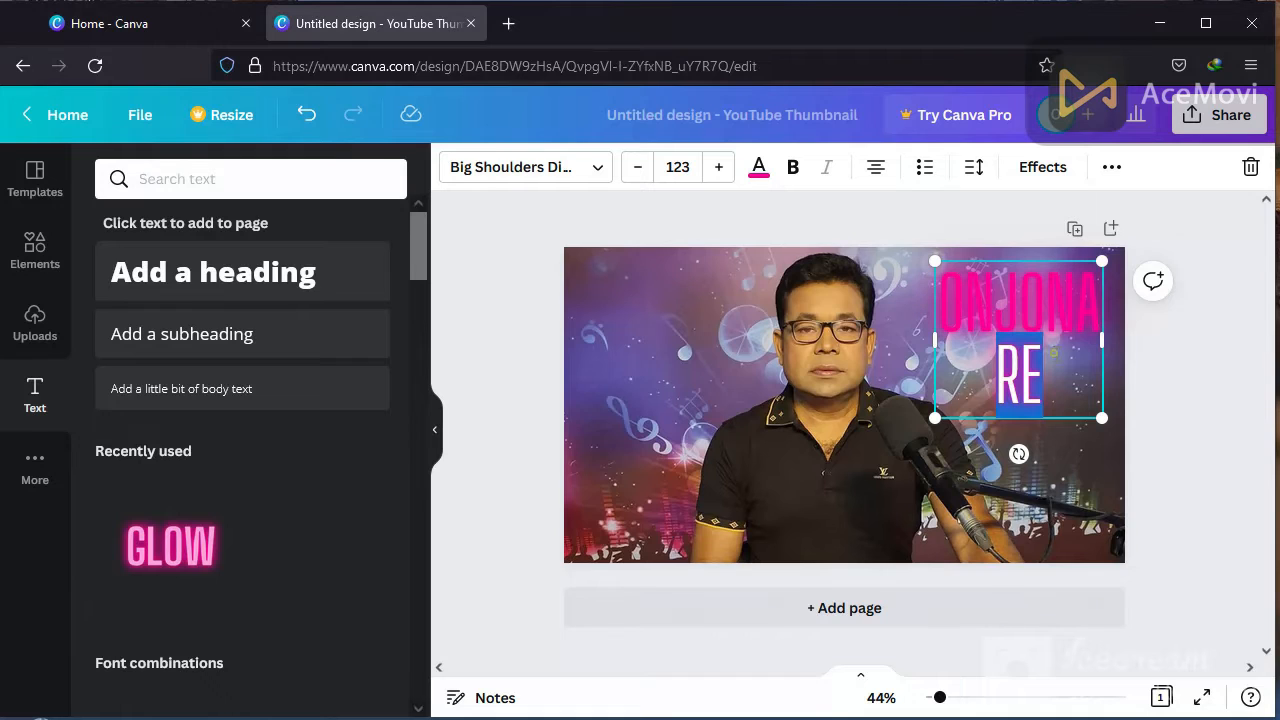
{"action": "double_click", "coordinate": [1044, 298]}
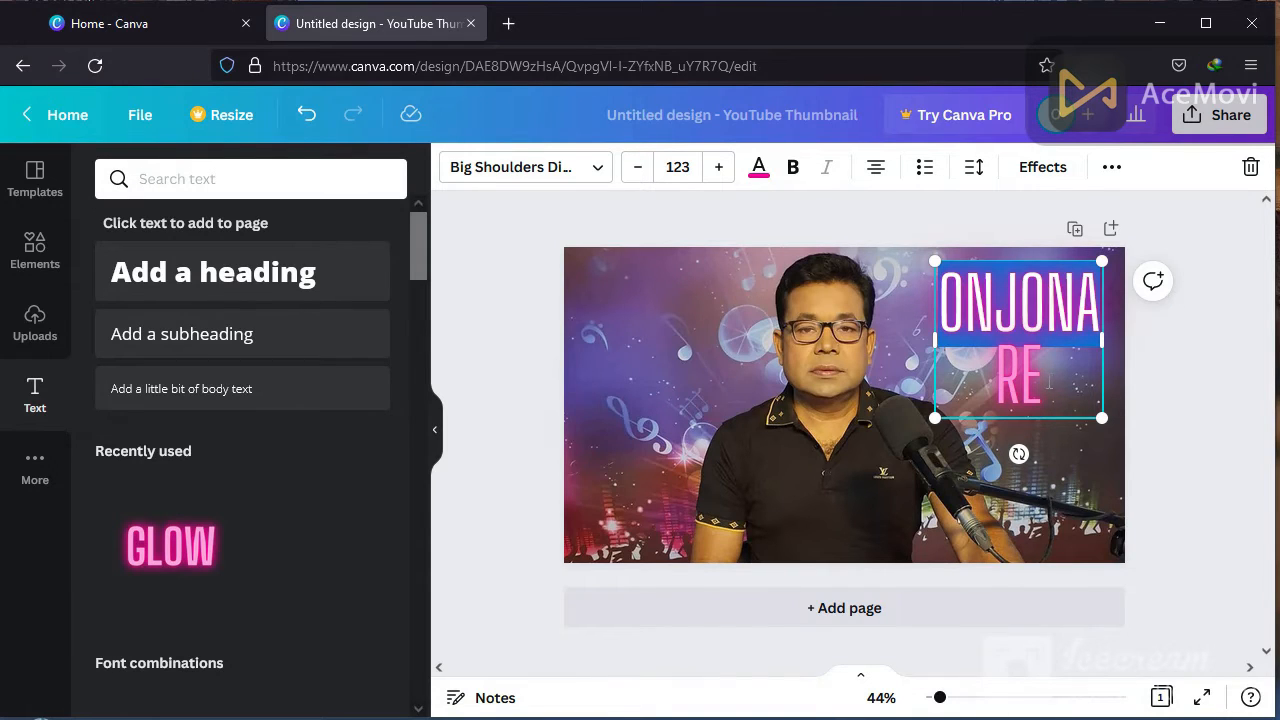
{"action": "left_click_drag", "start_coordinate": [1047, 381], "coordinate": [943, 295]}
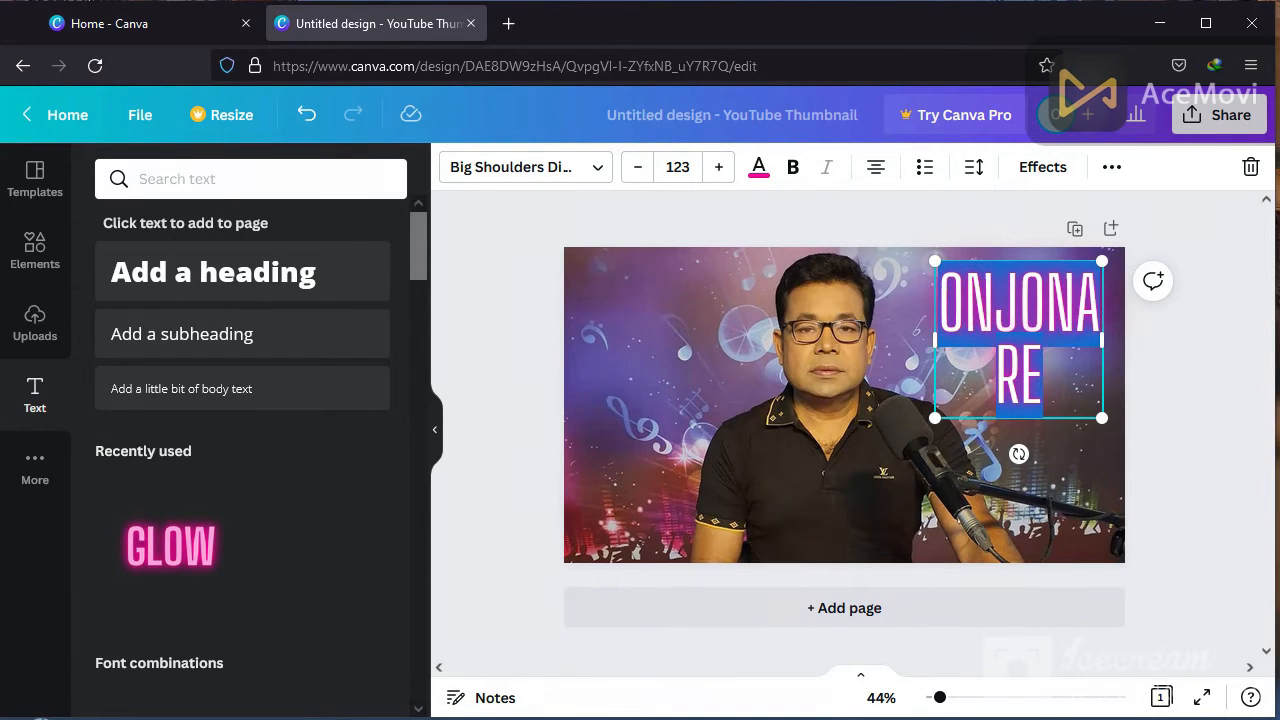
{"action": "left_click", "coordinate": [759, 167]}
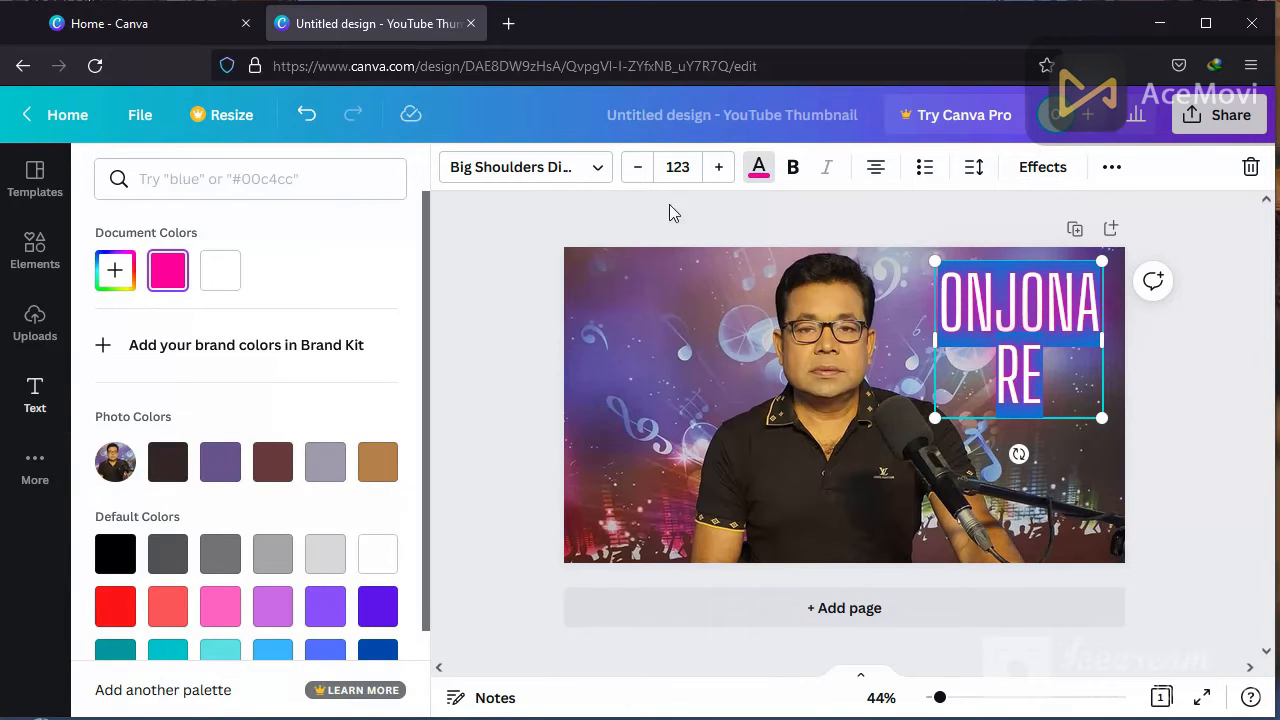
{"action": "left_click", "coordinate": [793, 167]}
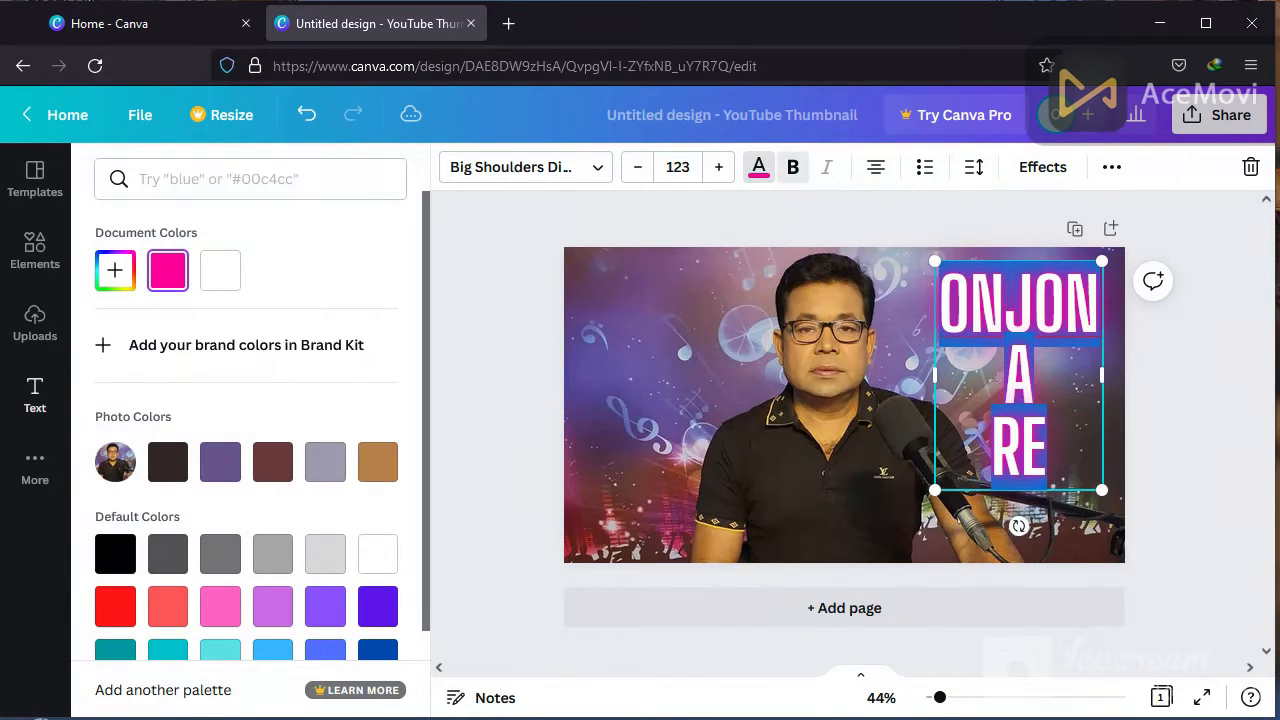
{"action": "left_click", "coordinate": [1008, 390]}
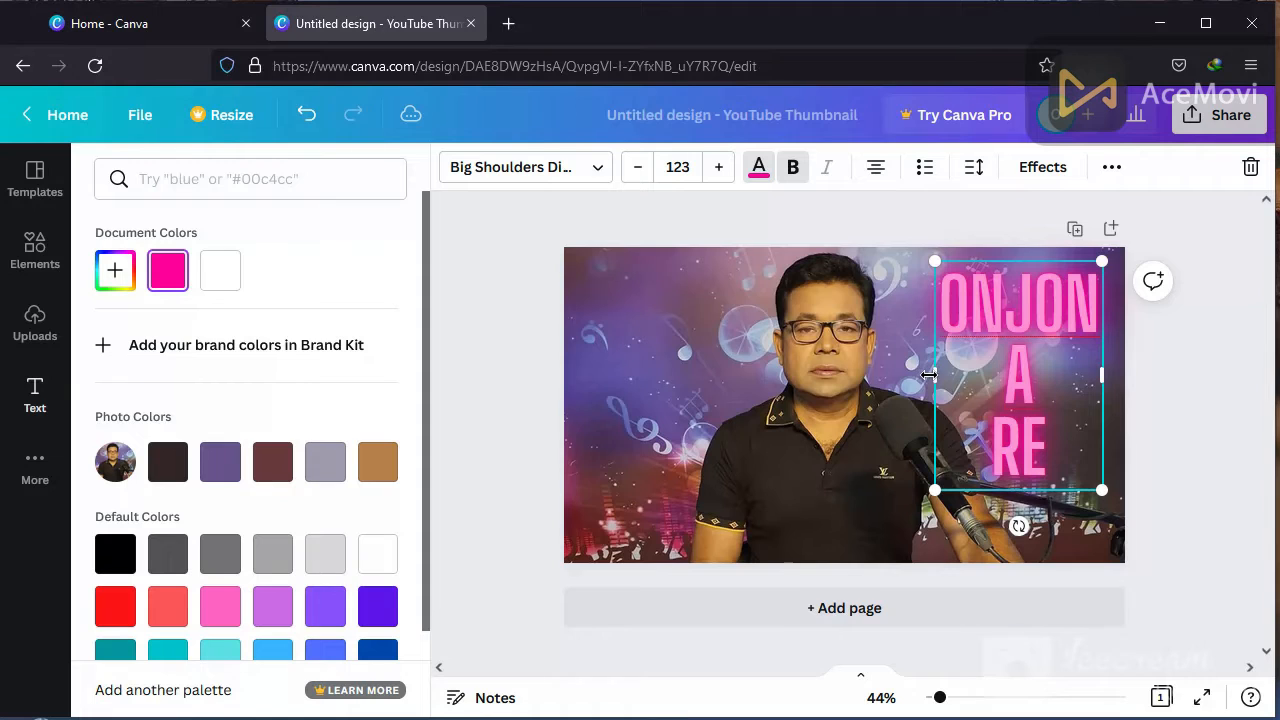
{"action": "mouse_move", "coordinate": [934, 375]}
{"action": "left_mouse_down"}
{"action": "mouse_move", "coordinate": [905, 380]}
{"action": "mouse_move", "coordinate": [913, 367]}
{"action": "left_mouse_up"}
{"action": "left_click_drag", "start_coordinate": [1010, 352], "coordinate": [919, 295]}
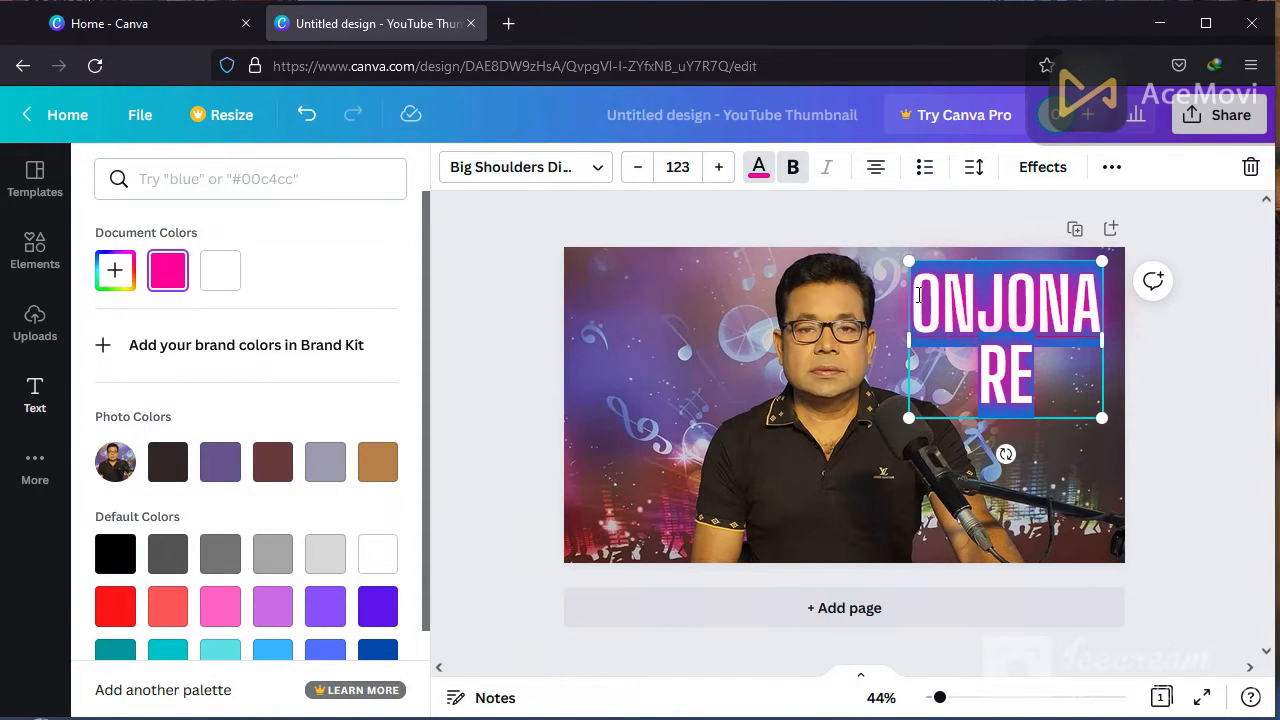
- Try several font colours on the ONJONA RE text and settle on dark green
{"action": "left_click", "coordinate": [755, 178]}
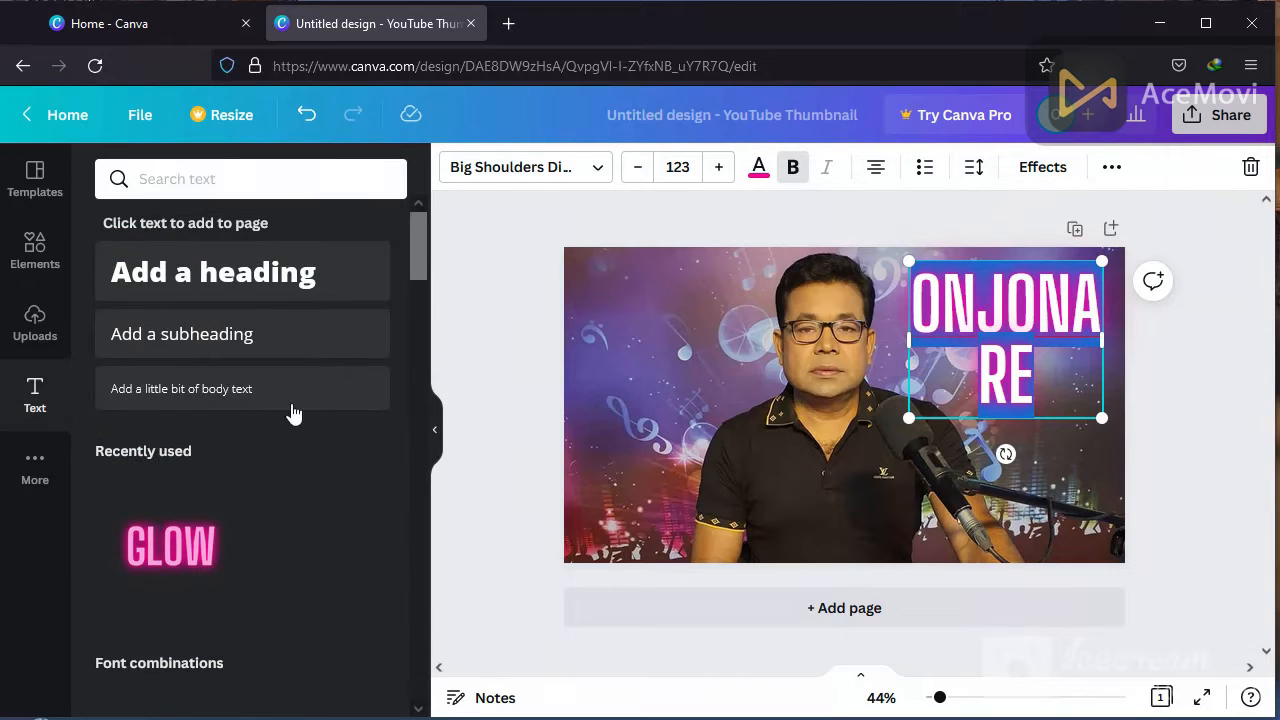
{"action": "left_click", "coordinate": [757, 167]}
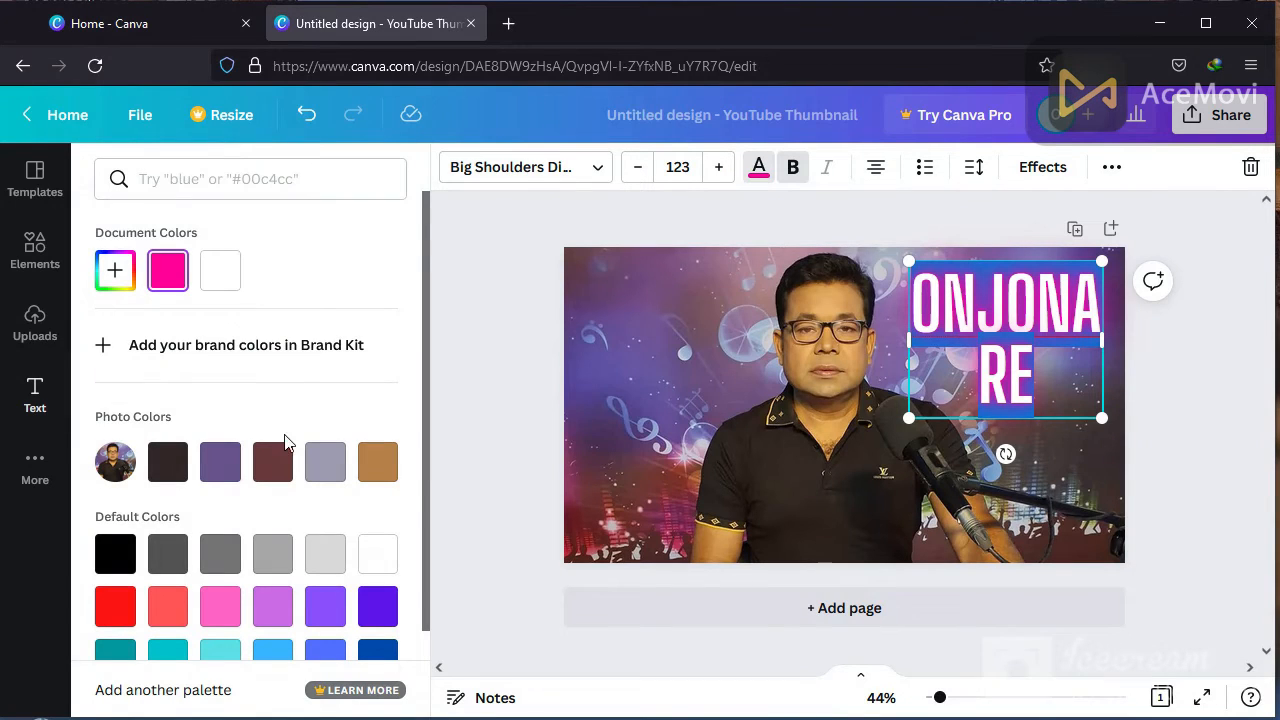
{"action": "left_click", "coordinate": [175, 601]}
{"action": "scroll", "coordinate": [337, 584], "scroll_direction": "down", "scroll_amount": 1}
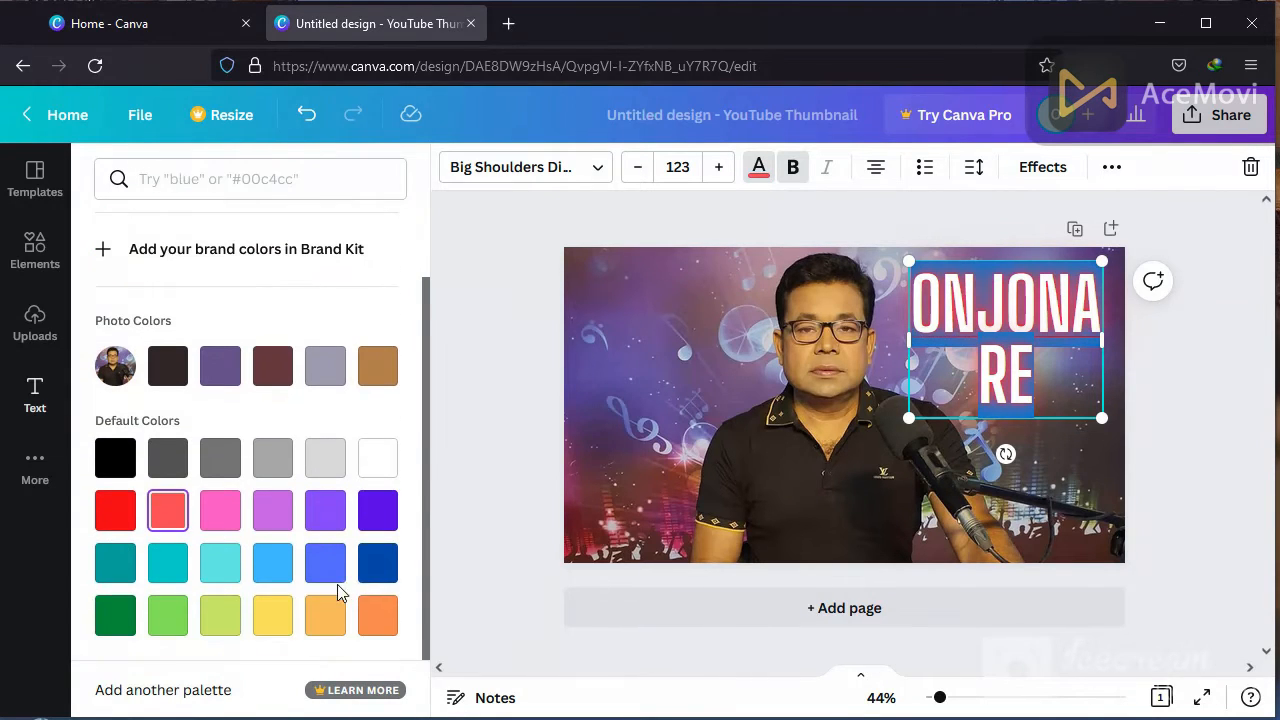
{"action": "left_click", "coordinate": [115, 458]}
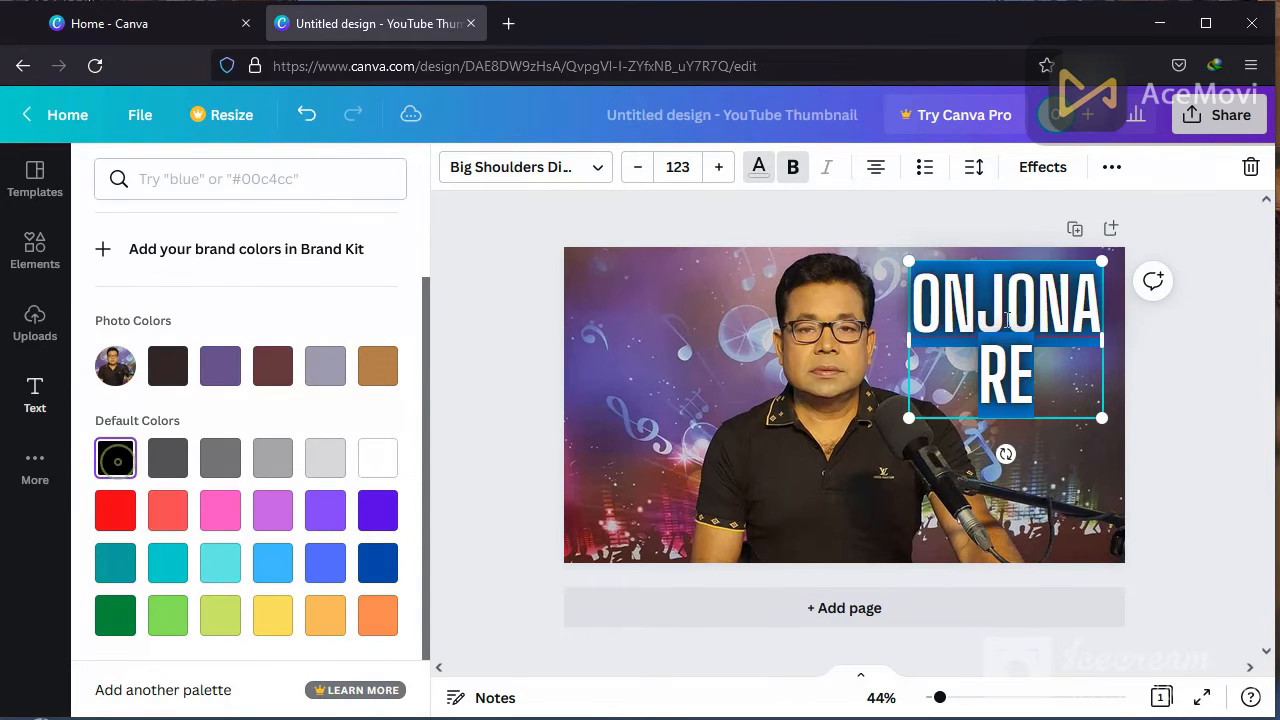
{"action": "left_click", "coordinate": [325, 510]}
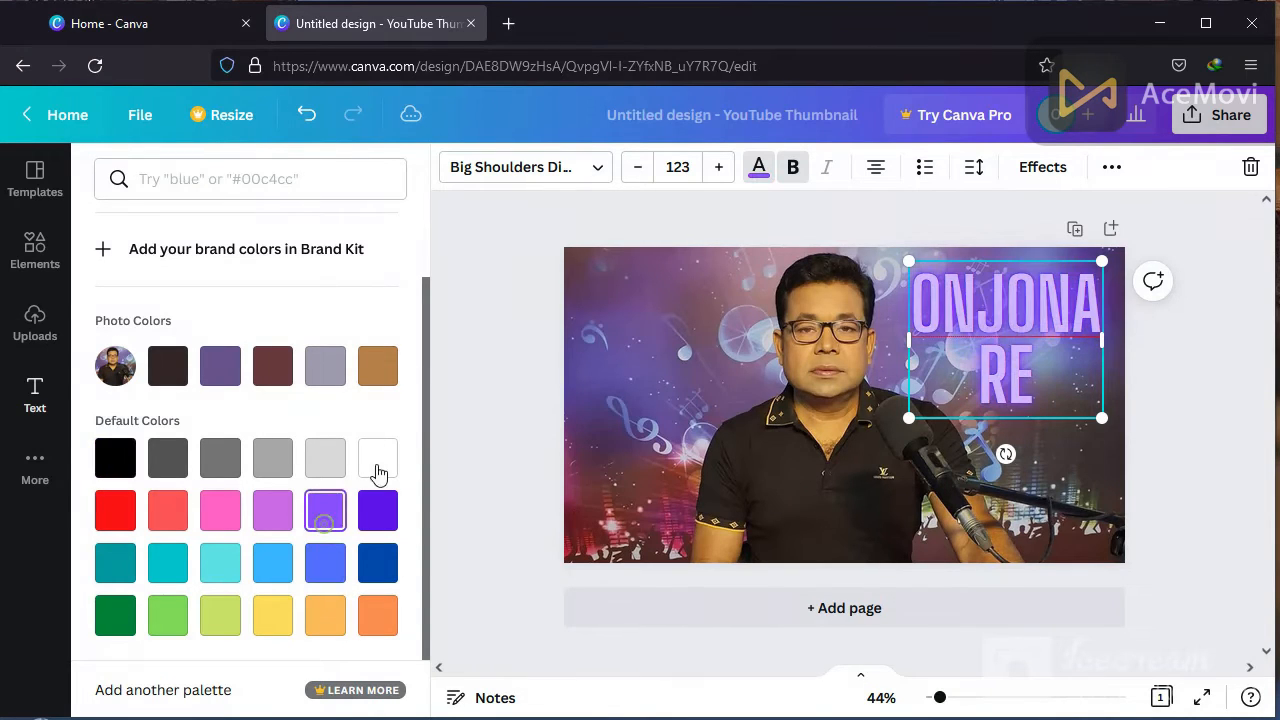
{"action": "left_click", "coordinate": [378, 468]}
{"action": "left_click", "coordinate": [327, 512]}
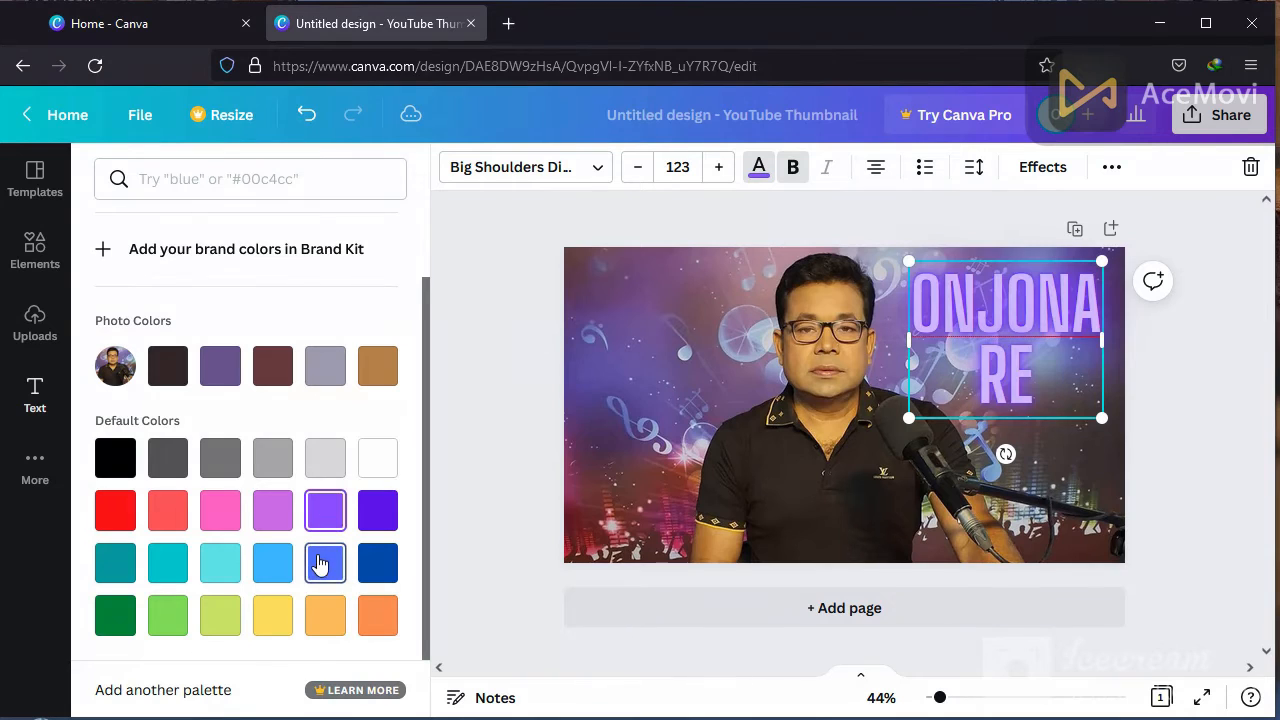
{"action": "left_click", "coordinate": [320, 565]}
{"action": "left_click", "coordinate": [125, 618]}
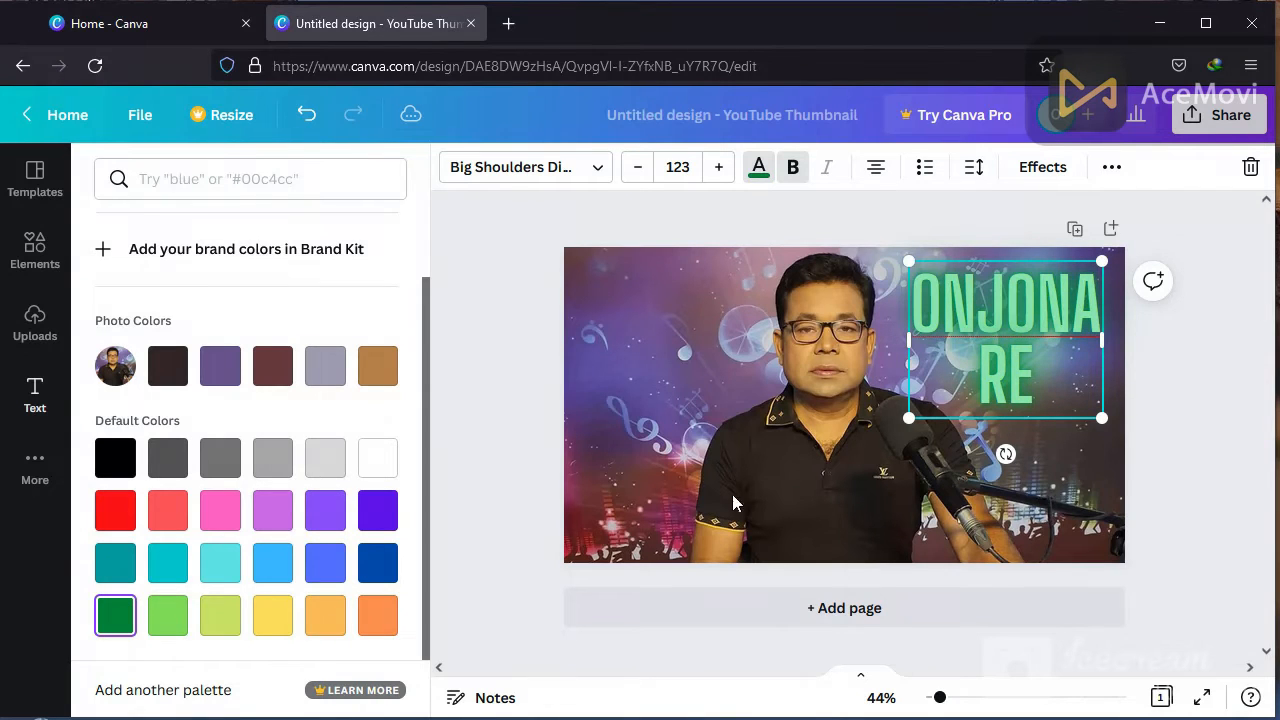
{"action": "key", "text": "Escape"}
{"action": "left_click", "coordinate": [762, 336]}
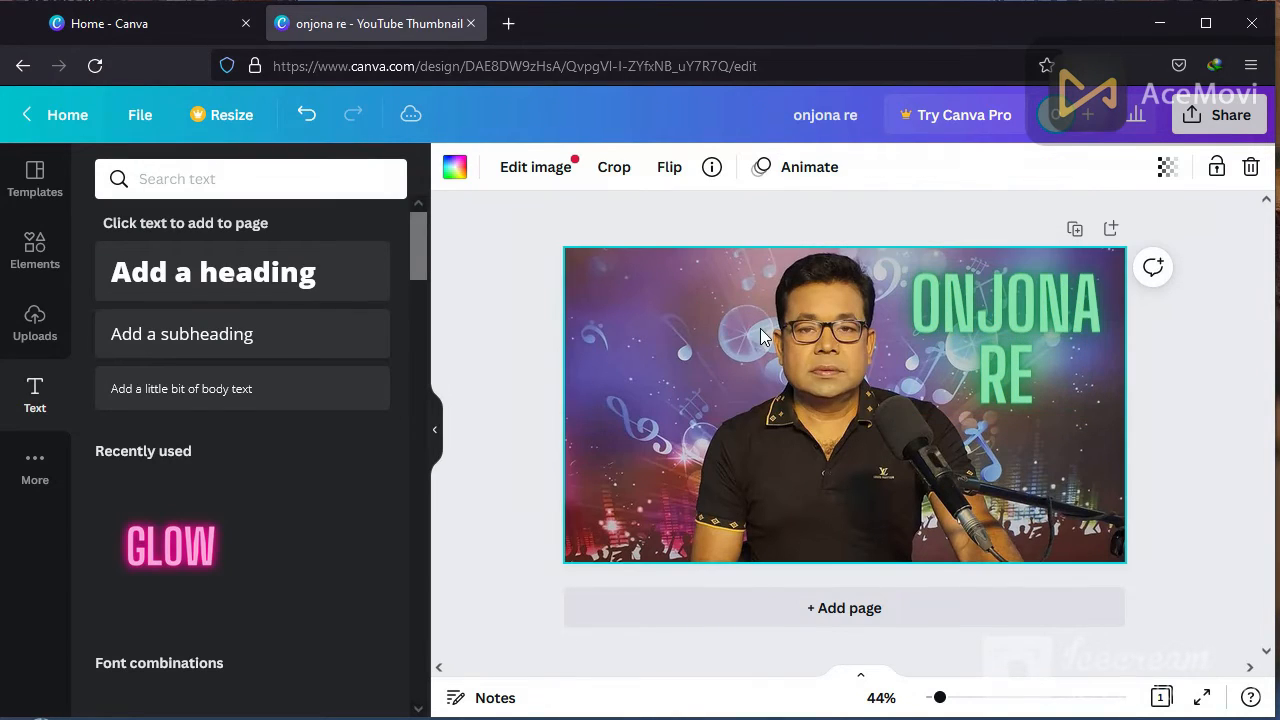
- Add a body text box in the photo's upper-left area with the singer's full name on line one and New Song on line two
{"action": "left_click", "coordinate": [201, 392]}
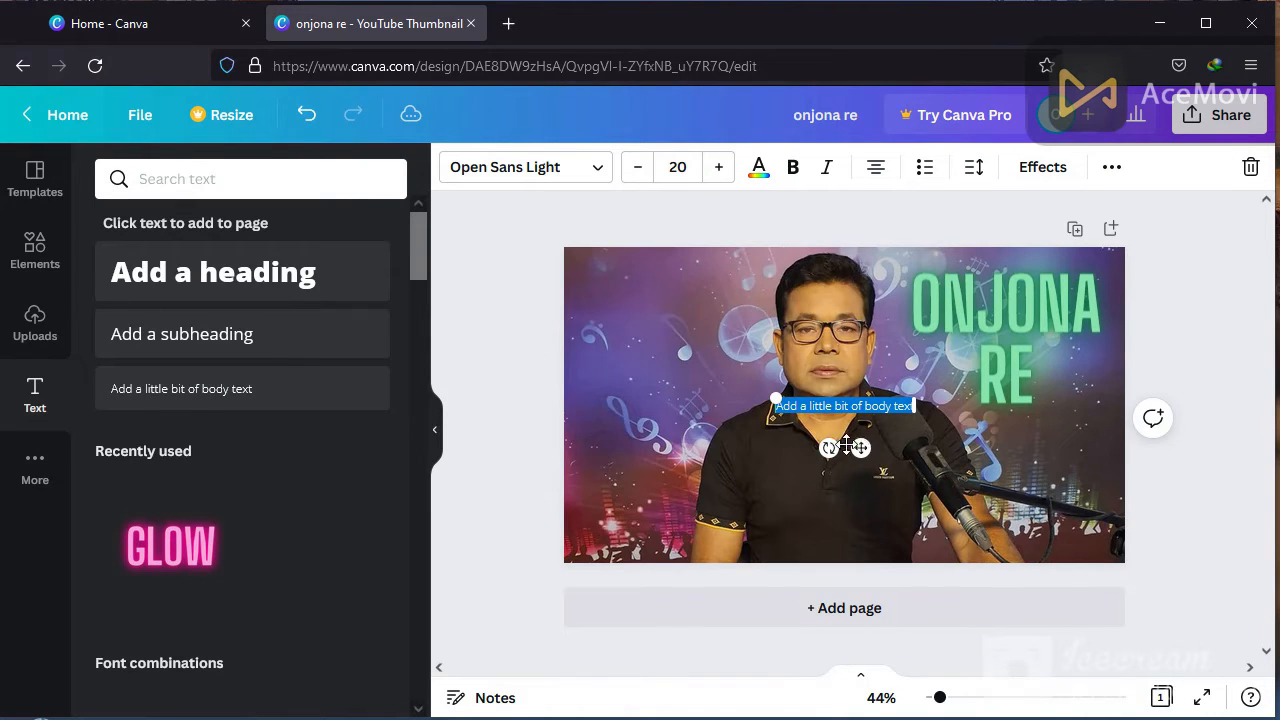
{"action": "left_click_drag", "start_coordinate": [857, 440], "coordinate": [676, 340]}
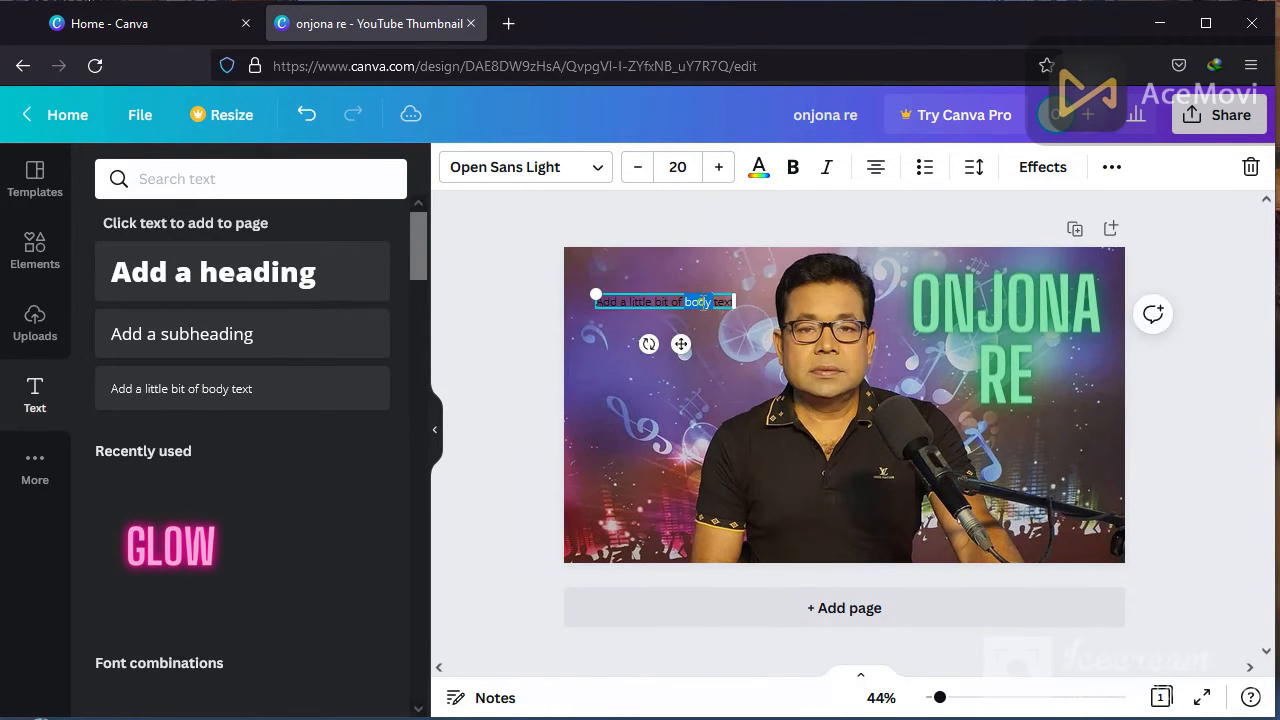
{"action": "key", "text": "BackSpace"}
{"action": "type", "text": "Monir Khan"}
{"action": "key", "text": "Return"}
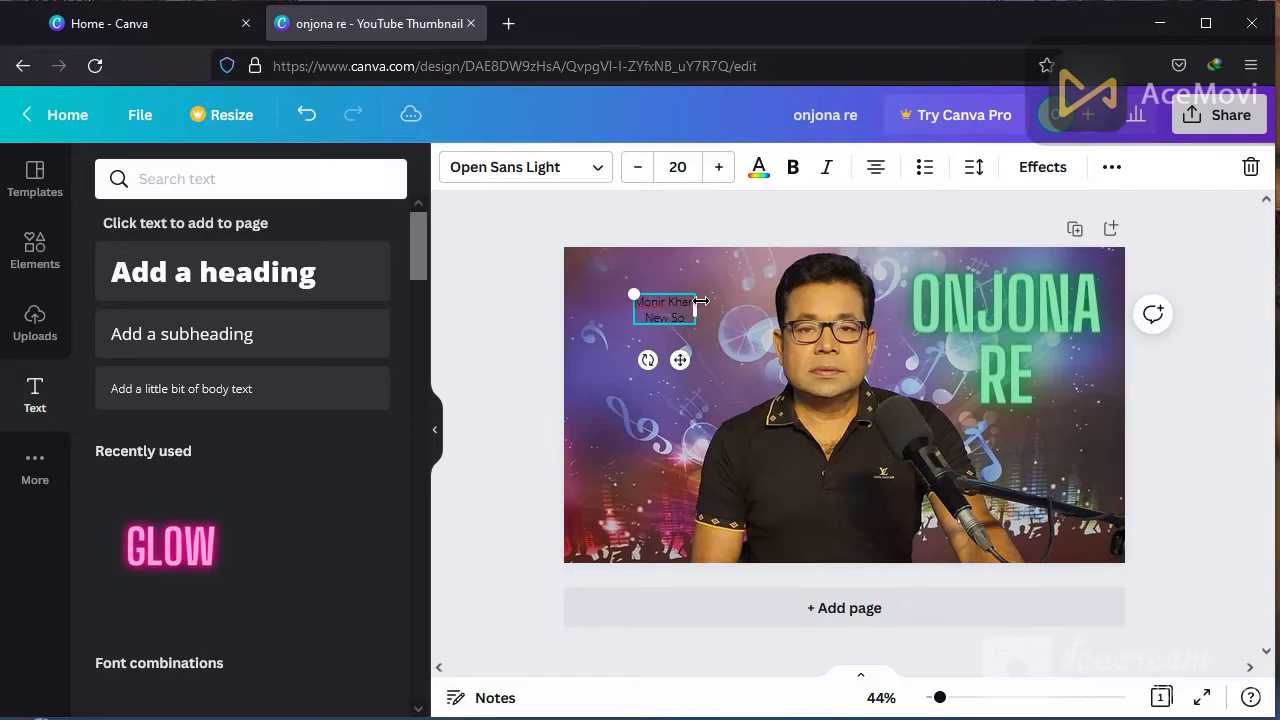
{"action": "type", "text": "New Song"}
- Enlarge the singer's name and New Song text to font size 55.9 beside the man's head and make it bold
{"action": "left_click_drag", "start_coordinate": [693, 322], "coordinate": [802, 374]}
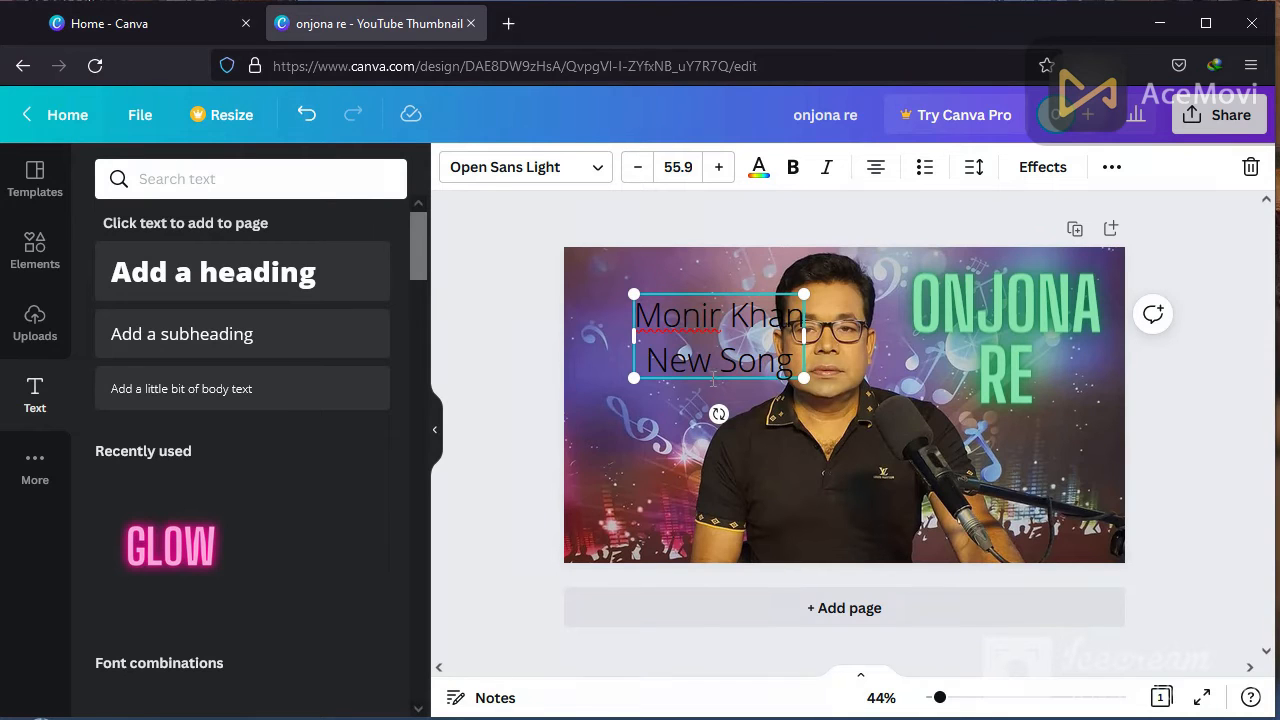
{"action": "left_click_drag", "start_coordinate": [672, 377], "coordinate": [627, 371]}
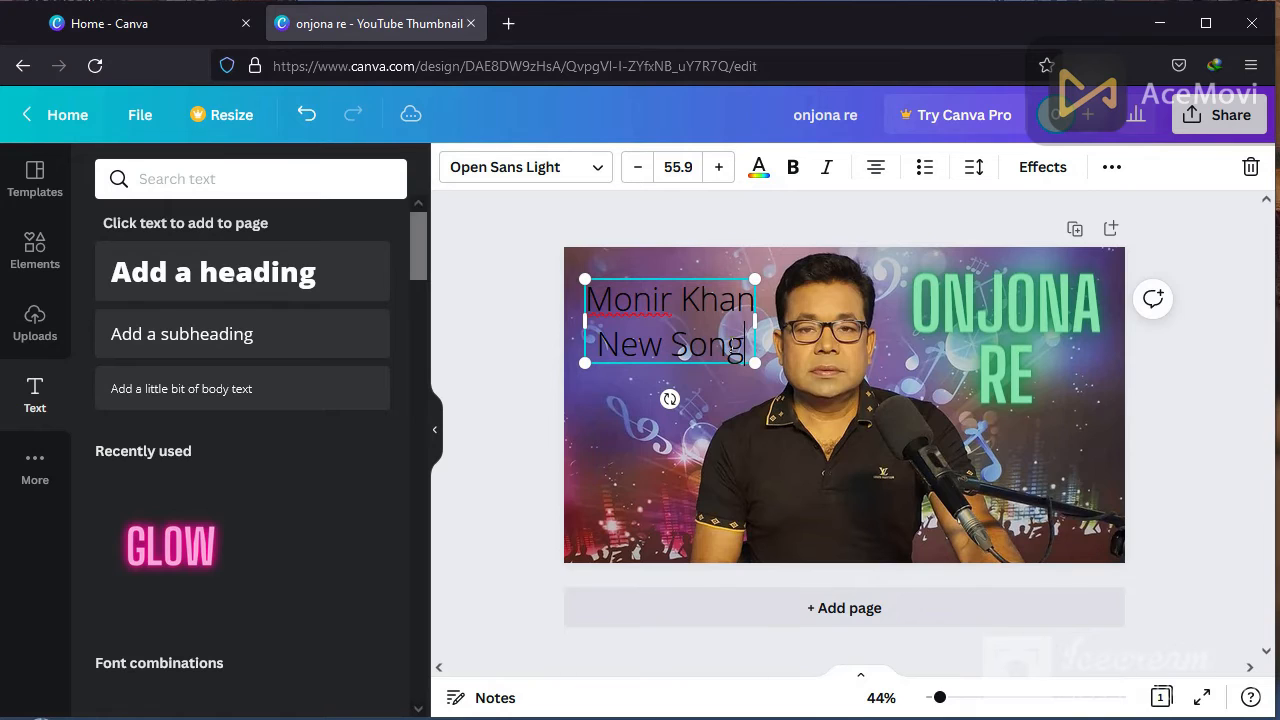
{"action": "left_click_drag", "start_coordinate": [745, 345], "coordinate": [593, 310]}
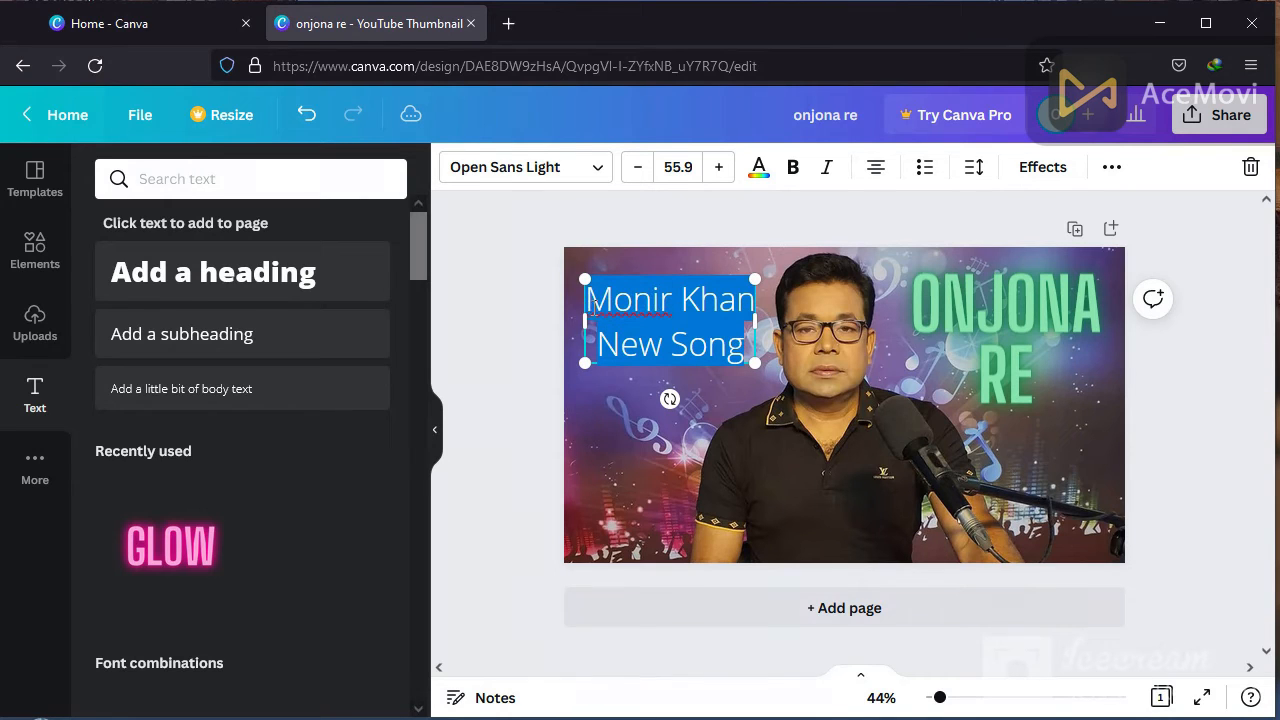
{"action": "left_click", "coordinate": [795, 168]}
{"action": "left_click", "coordinate": [716, 348]}
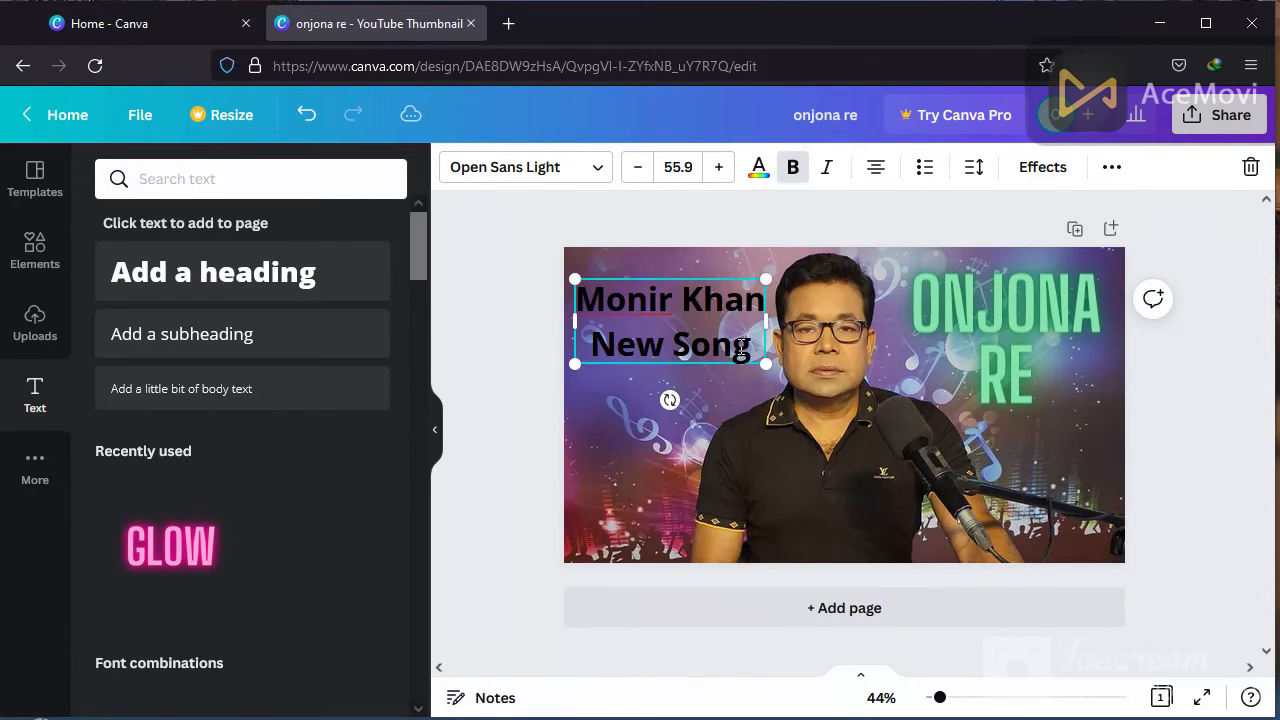
- Try several colours on the two-line singer's name and New Song text and settle on yellow
{"action": "left_click_drag", "start_coordinate": [727, 345], "coordinate": [577, 296]}
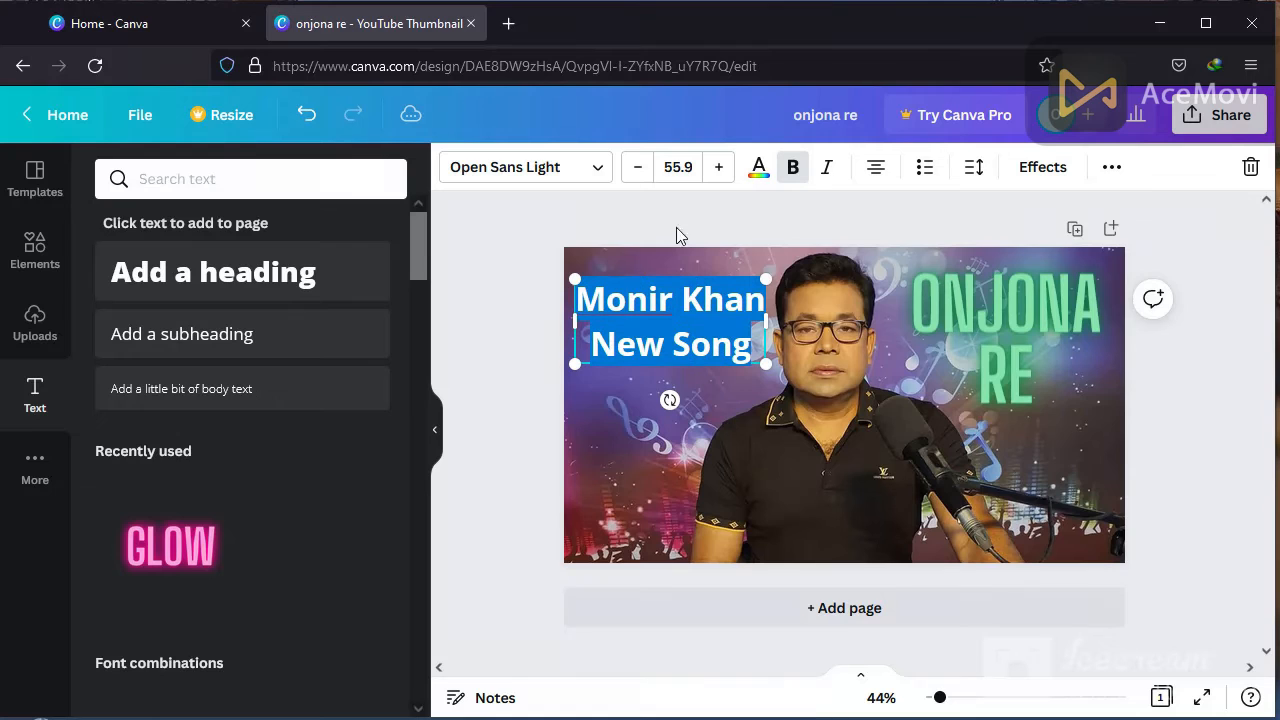
{"action": "left_click", "coordinate": [758, 166]}
{"action": "left_click", "coordinate": [115, 612]}
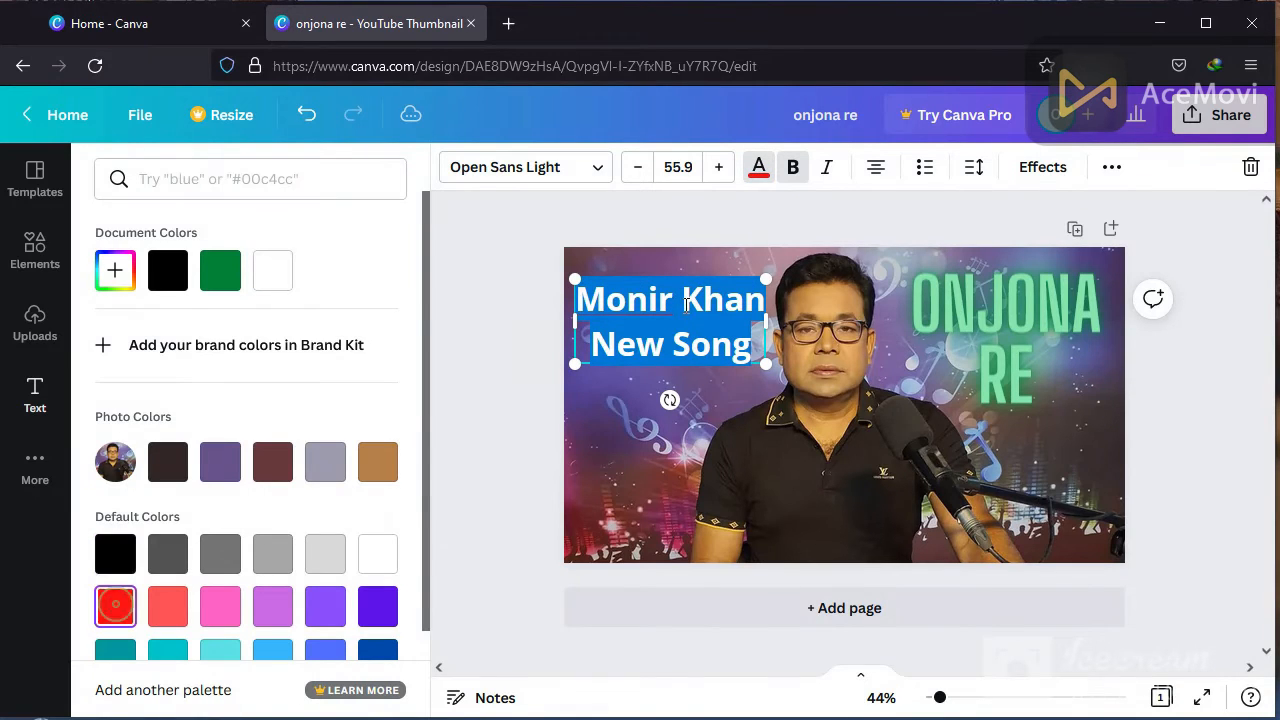
{"action": "scroll", "coordinate": [188, 628], "scroll_direction": "down", "scroll_amount": 1}
{"action": "left_click", "coordinate": [175, 597]}
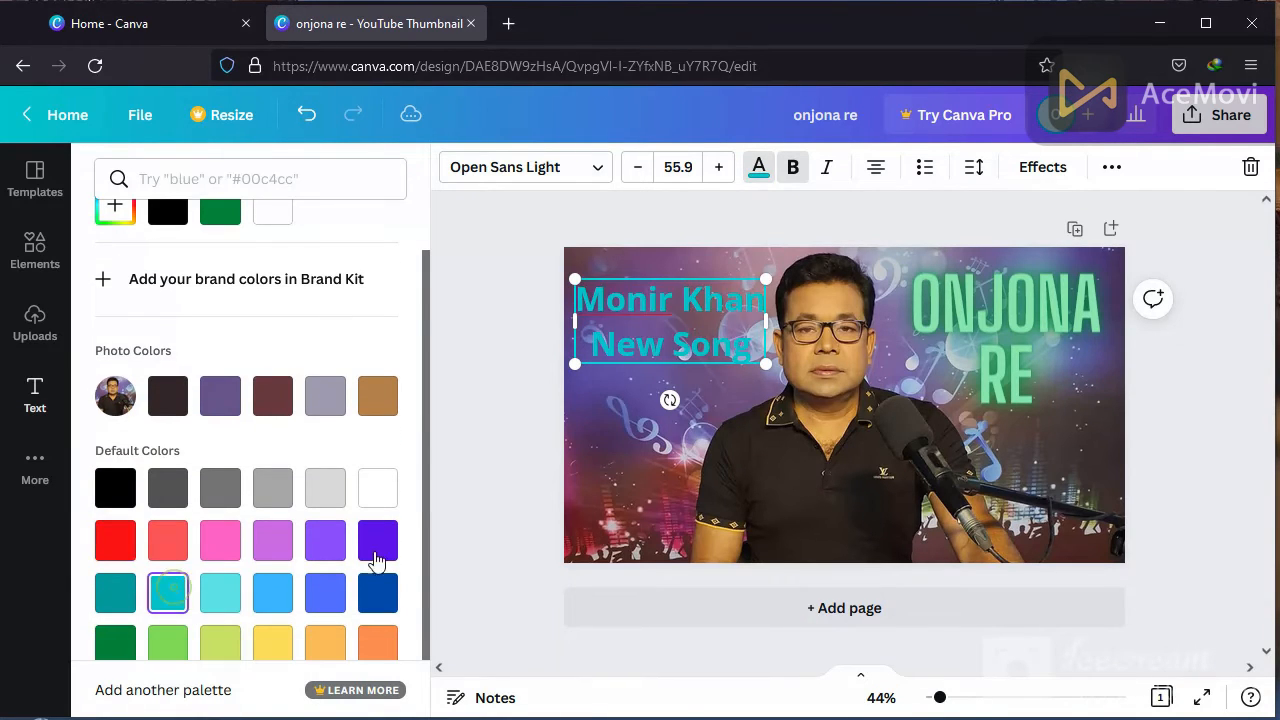
{"action": "left_click", "coordinate": [377, 539]}
{"action": "scroll", "coordinate": [318, 578], "scroll_direction": "down", "scroll_amount": 1}
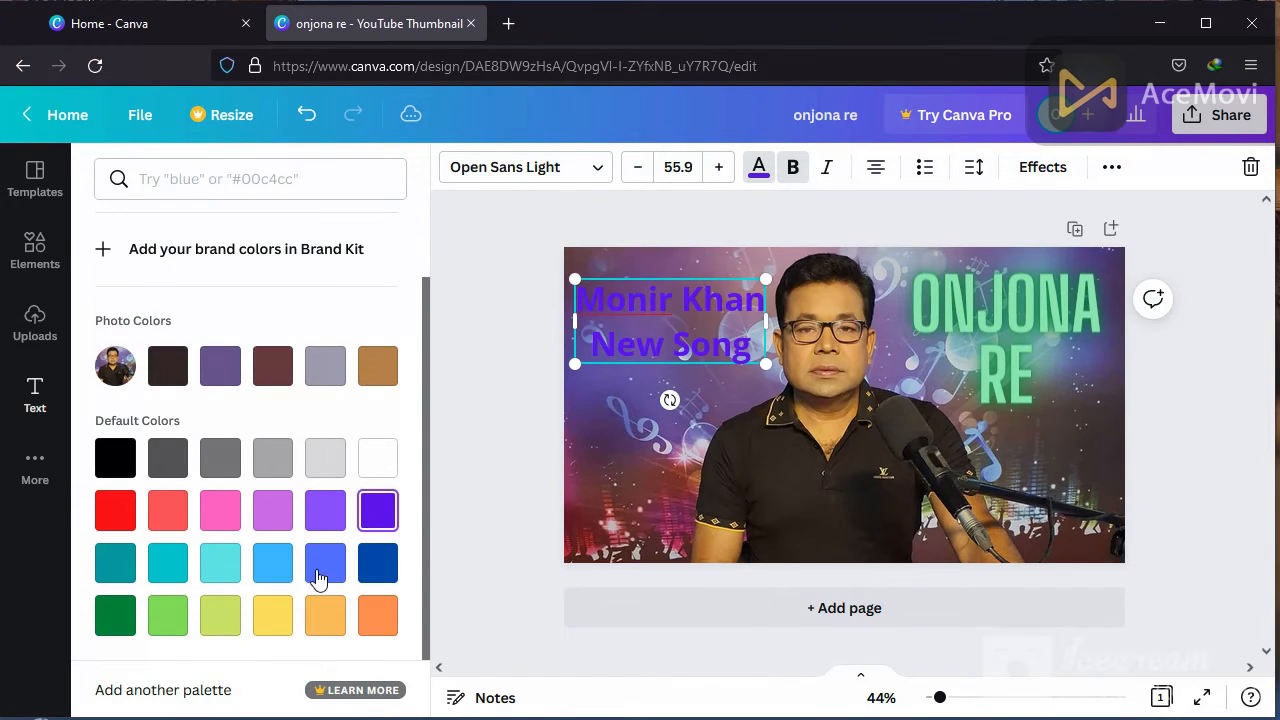
{"action": "left_click", "coordinate": [268, 615]}
{"action": "left_click", "coordinate": [35, 395]}
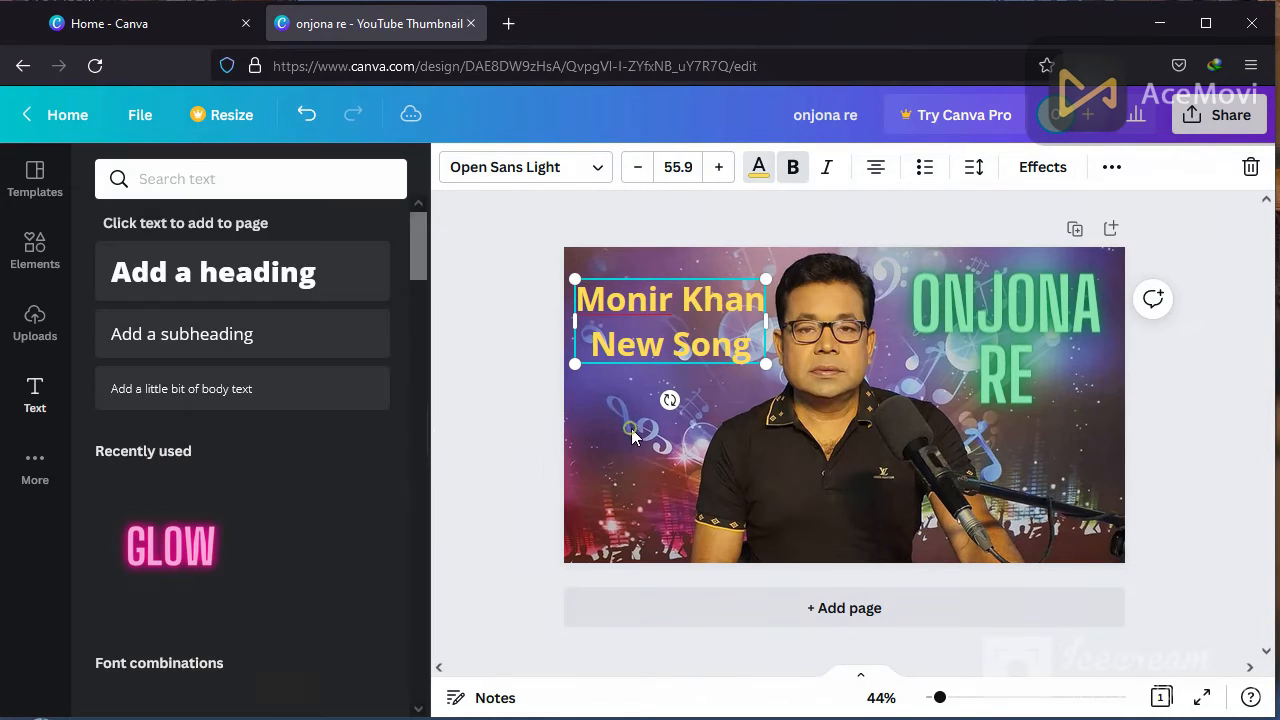
{"action": "left_click", "coordinate": [826, 400]}
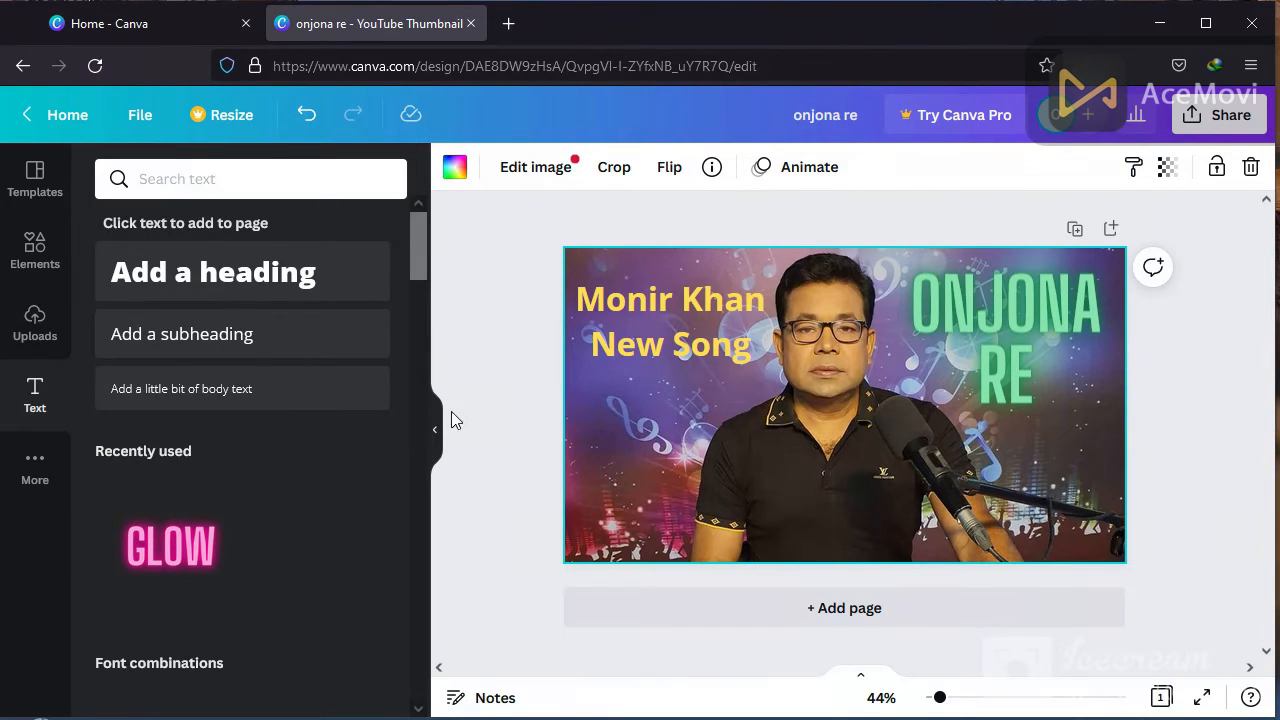
- Search the graphics elements for Flowers and browse the available designs
{"action": "left_click", "coordinate": [48, 330]}
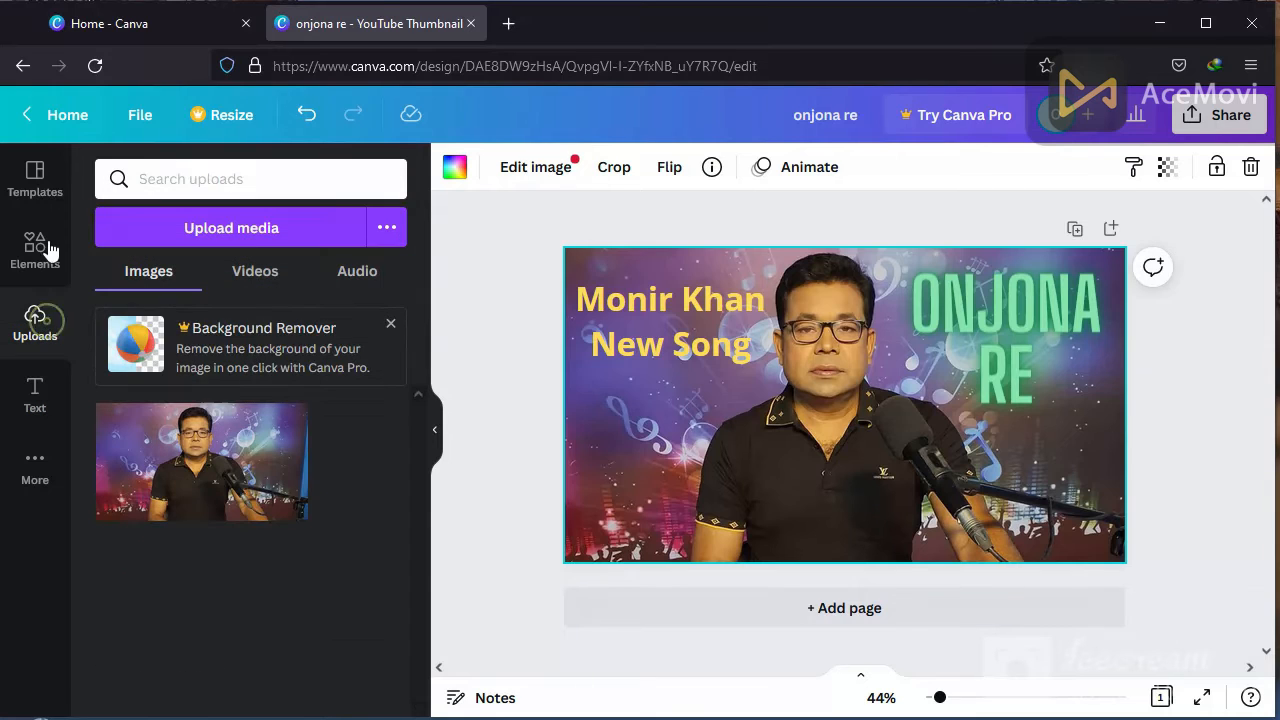
{"action": "left_click", "coordinate": [36, 252]}
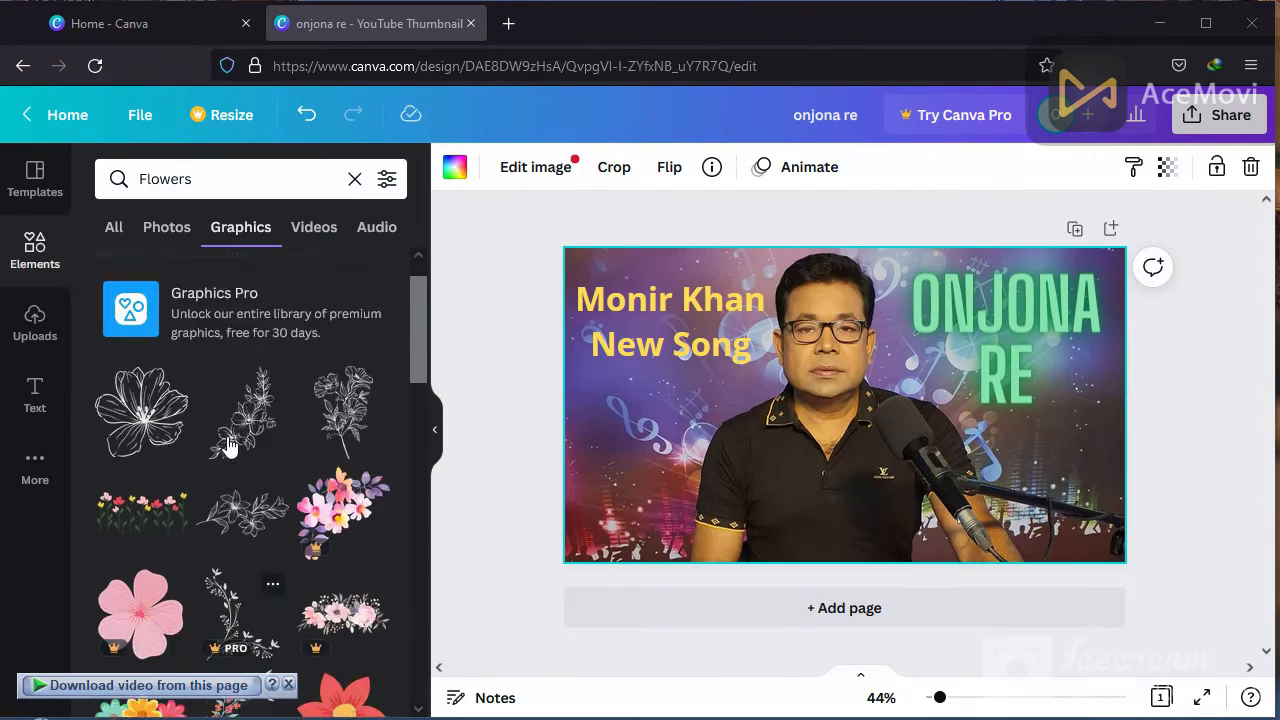
{"action": "scroll", "coordinate": [232, 487], "scroll_direction": "down", "scroll_amount": 1}
{"action": "scroll", "coordinate": [232, 487], "scroll_direction": "down", "scroll_amount": 3}
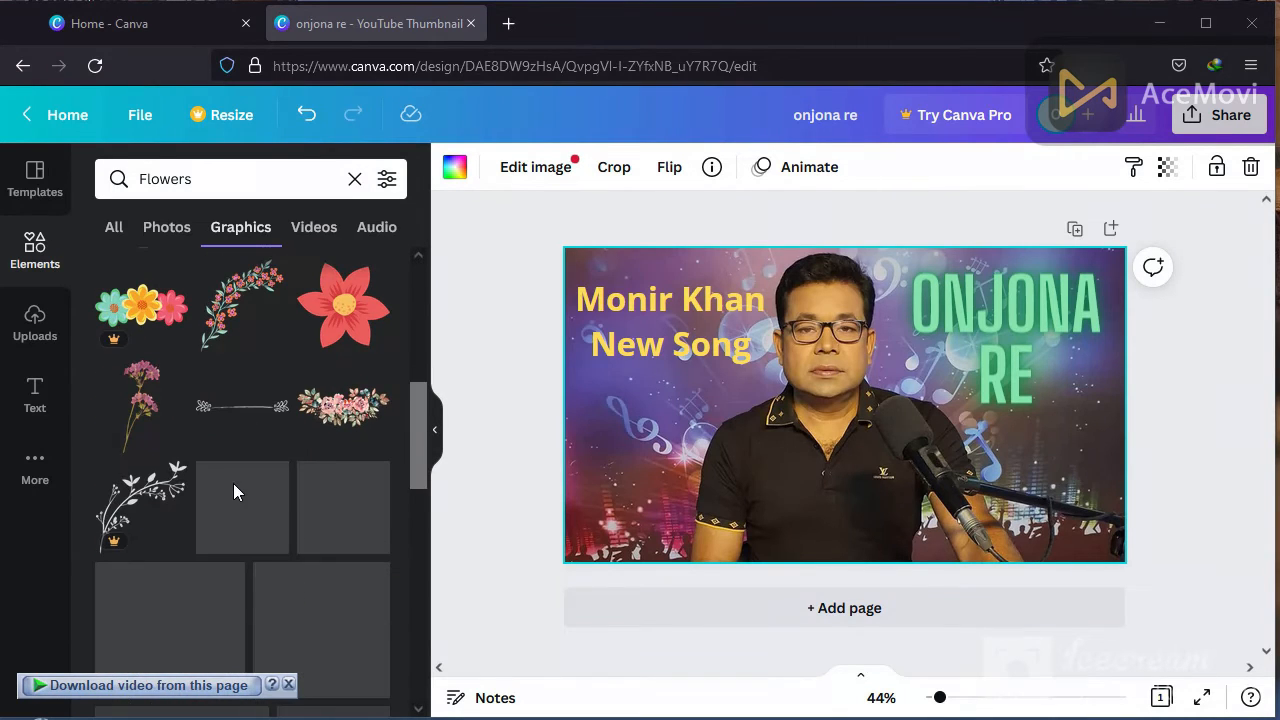
{"action": "scroll", "coordinate": [234, 493], "scroll_direction": "up", "scroll_amount": 5}
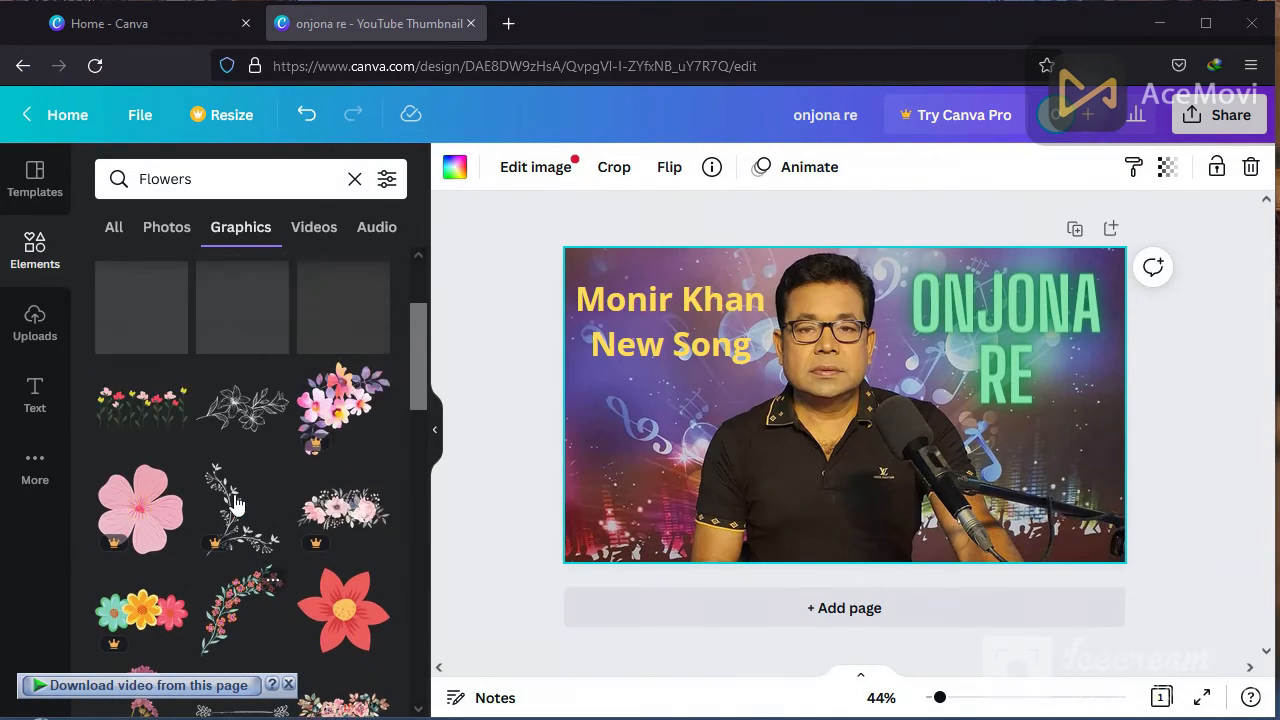
{"action": "scroll", "coordinate": [237, 600], "scroll_direction": "down", "scroll_amount": 1}
{"action": "scroll", "coordinate": [237, 600], "scroll_direction": "up", "scroll_amount": 1}
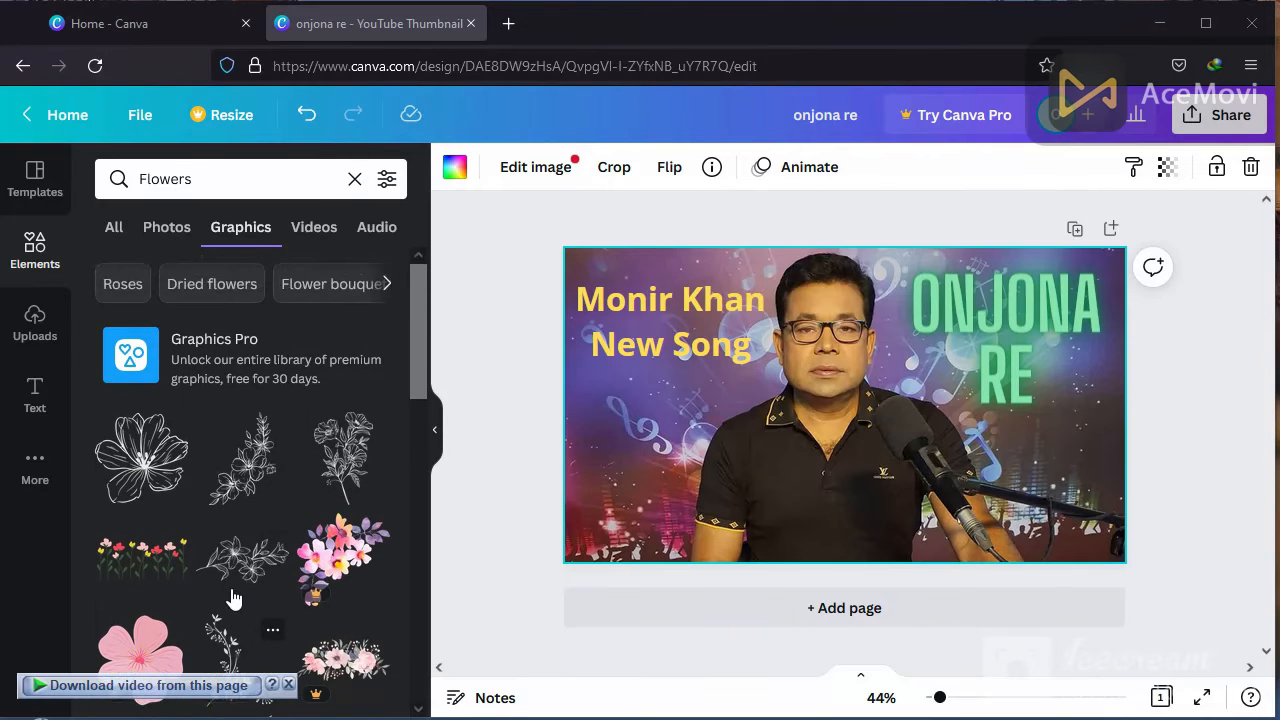
- Try the row of pink, red and yellow flowers over the lower part of the photo, and delete it
{"action": "left_click", "coordinate": [156, 567]}
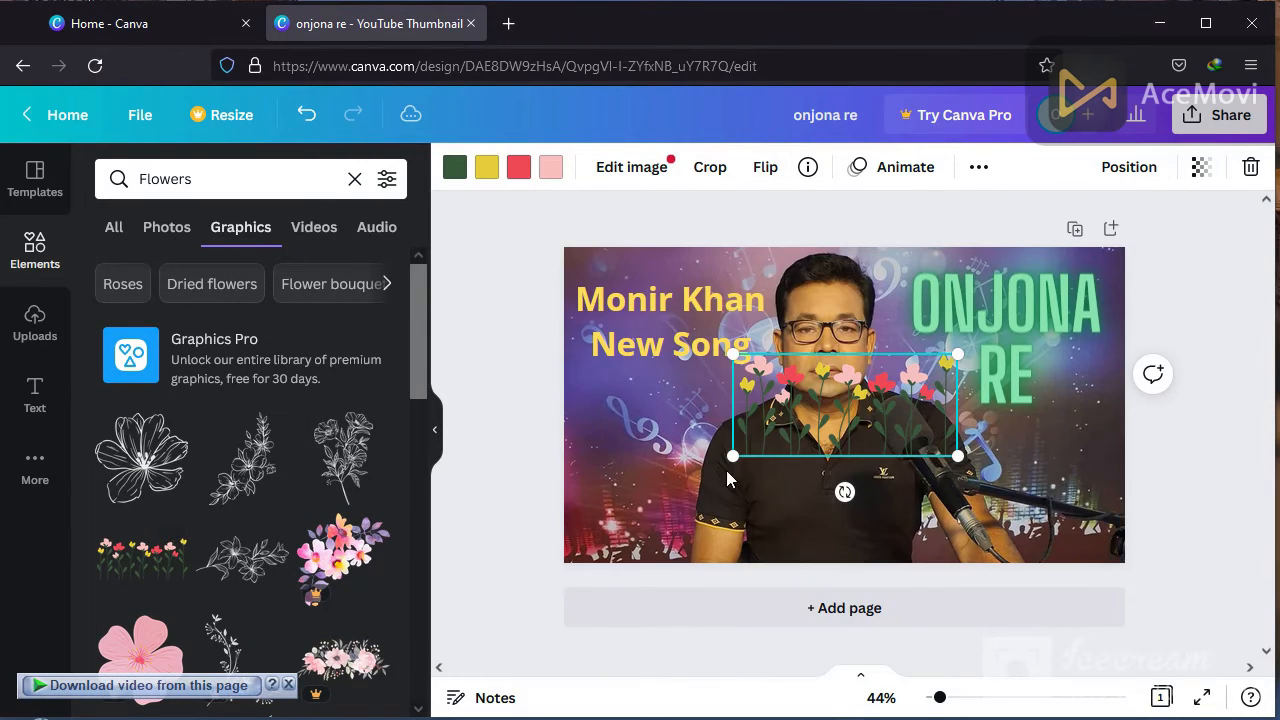
{"action": "left_click_drag", "start_coordinate": [850, 410], "coordinate": [841, 511]}
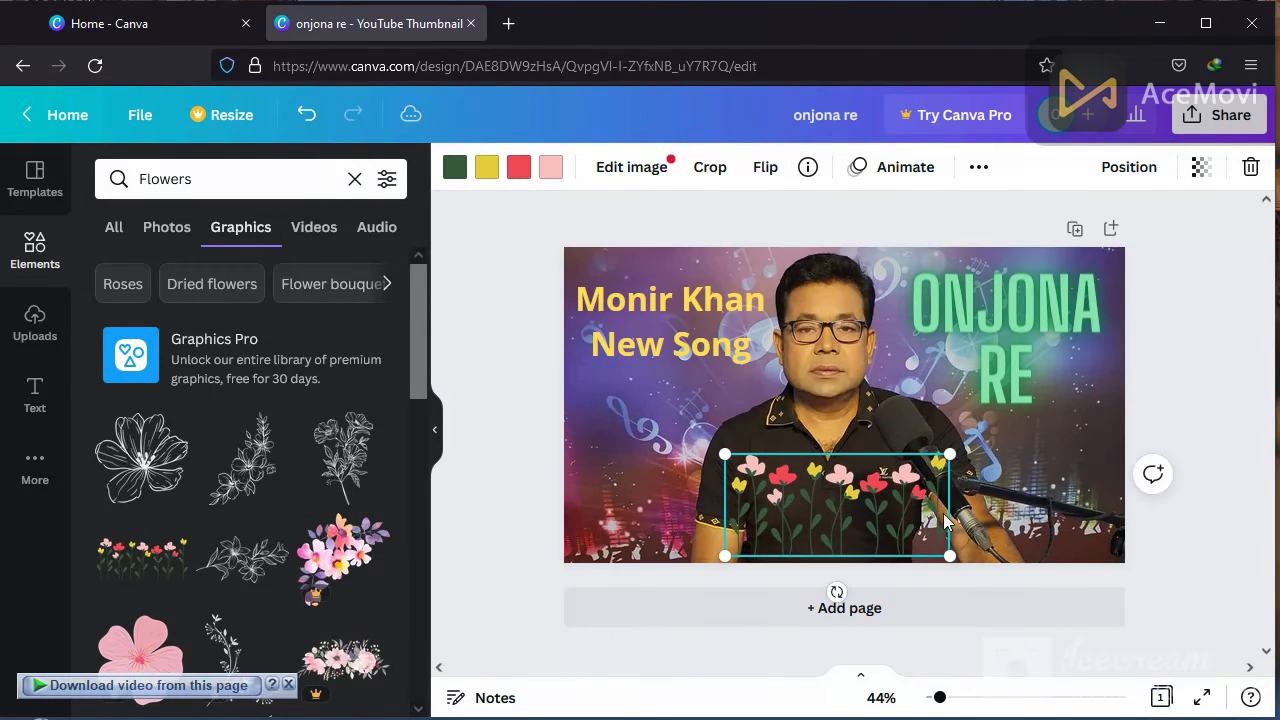
{"action": "left_click_drag", "start_coordinate": [704, 507], "coordinate": [764, 516]}
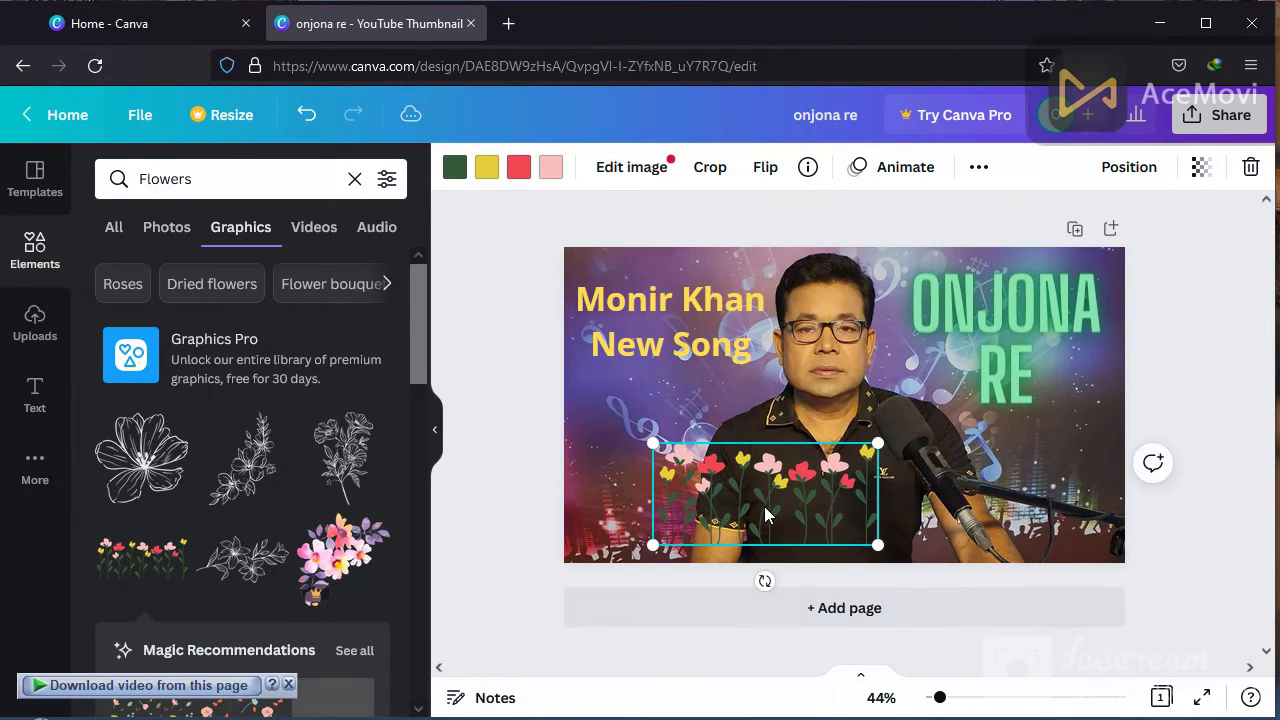
{"action": "key", "text": "Delete"}
- Try the large pink and purple flower bouquet graphic over the middle of the photo, and delete it
{"action": "left_click", "coordinate": [343, 565]}
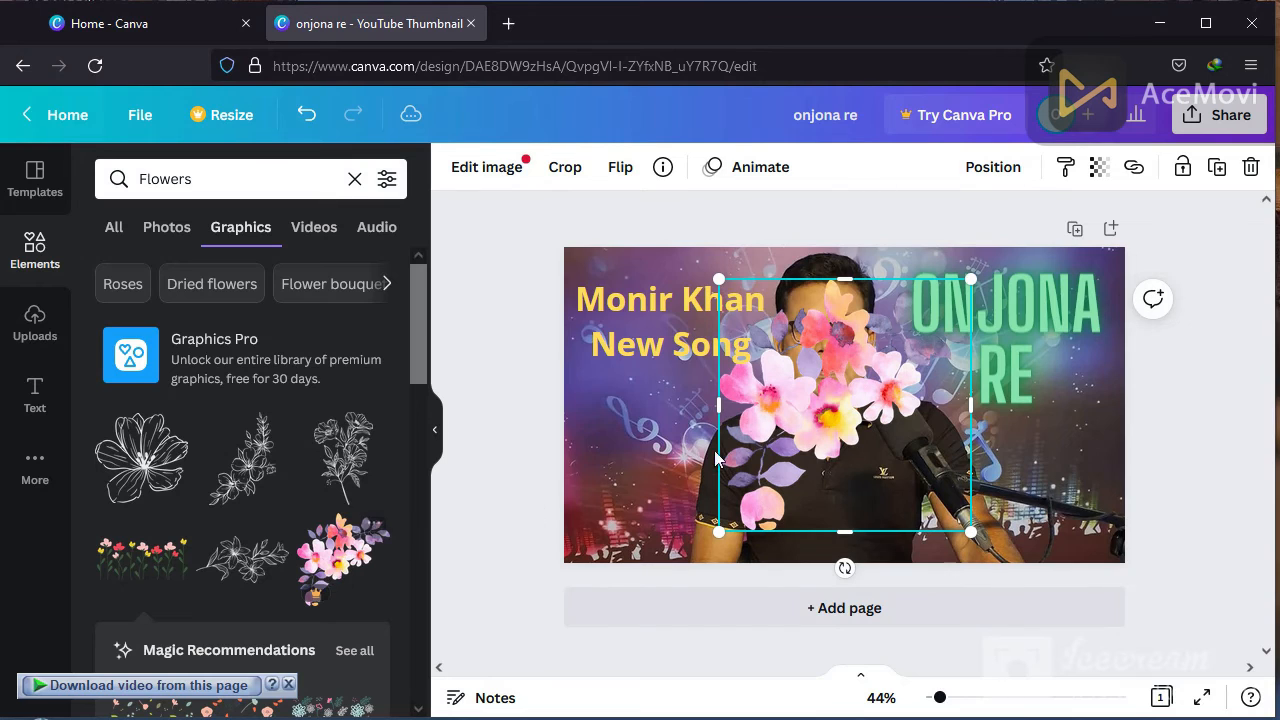
{"action": "left_click_drag", "start_coordinate": [848, 398], "coordinate": [887, 426]}
{"action": "left_click", "coordinate": [1051, 422]}
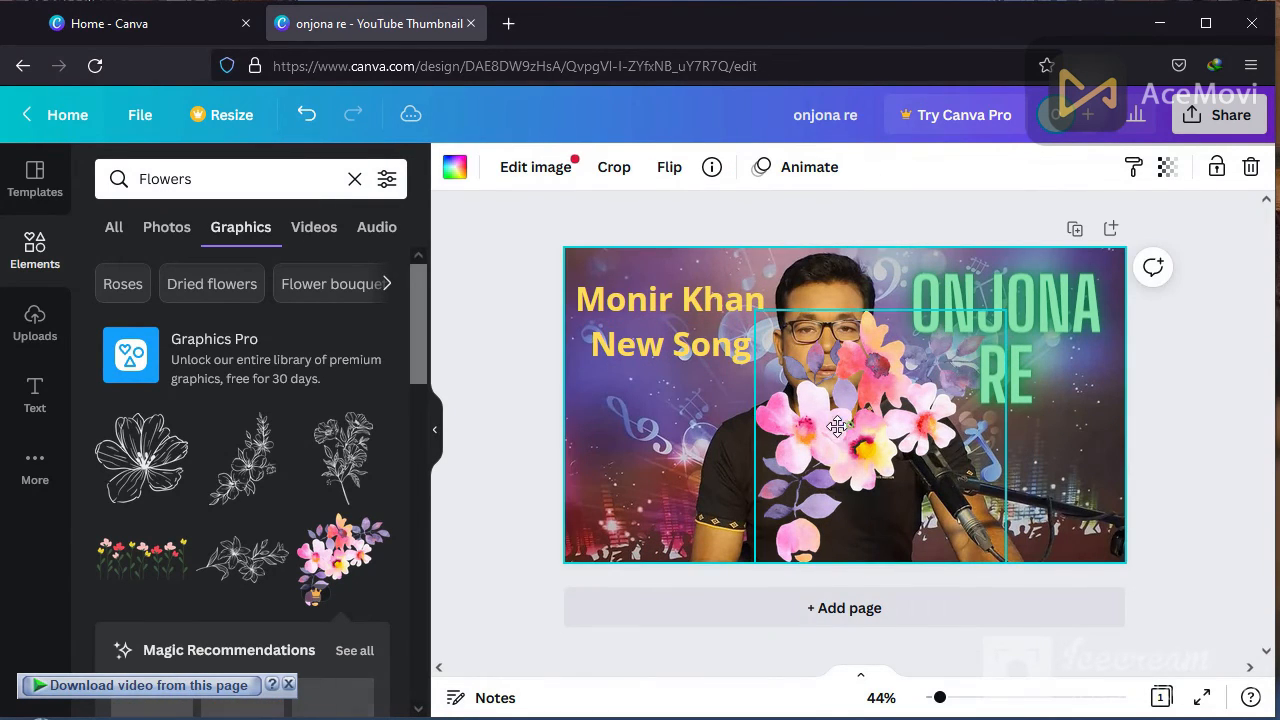
{"action": "left_click", "coordinate": [953, 430]}
{"action": "key", "text": "Delete"}
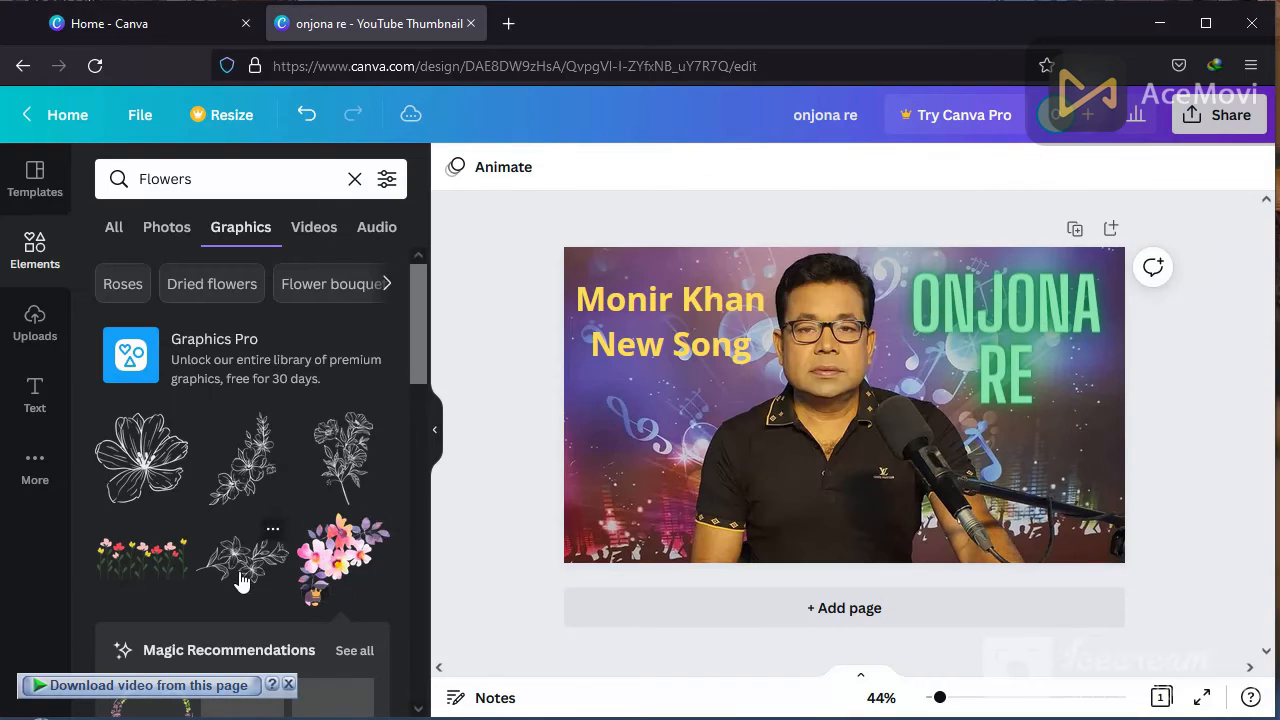
- Add the curved branch of small red flowers from the Flowers graphics to the thumbnail
{"action": "scroll", "coordinate": [240, 566], "scroll_direction": "down", "scroll_amount": 1}
{"action": "scroll", "coordinate": [262, 556], "scroll_direction": "down", "scroll_amount": 3}
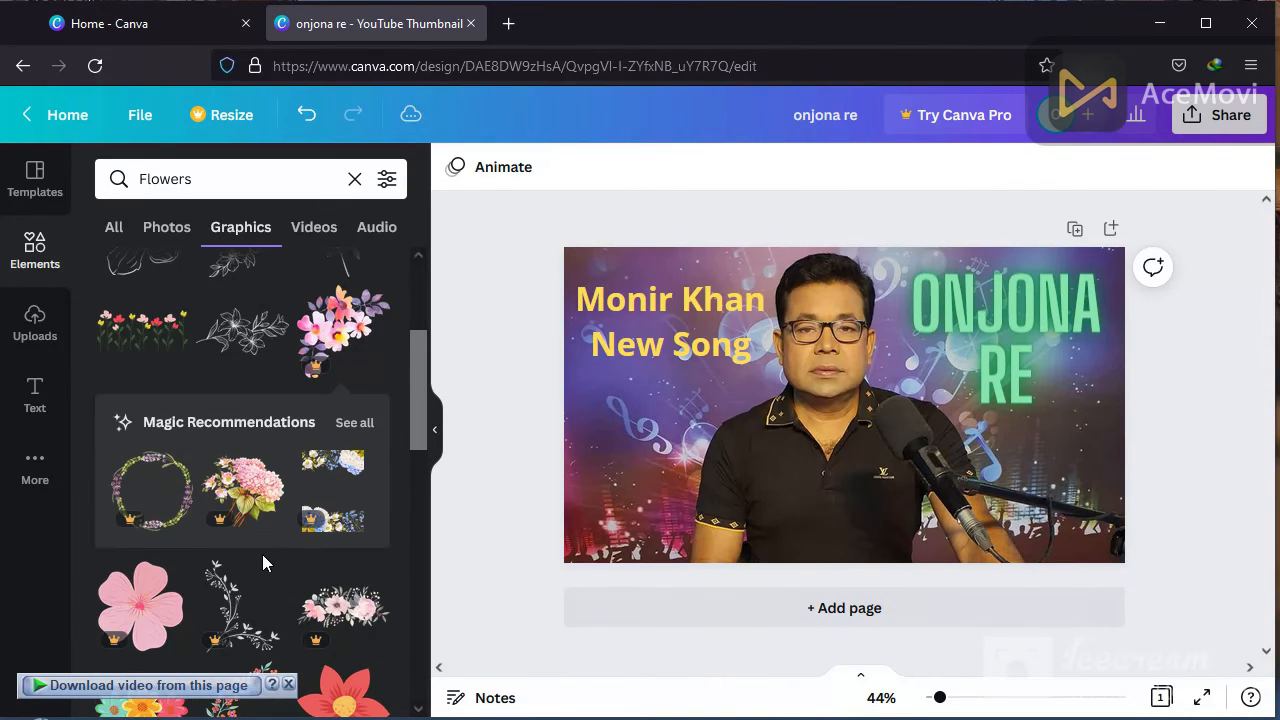
{"action": "scroll", "coordinate": [155, 415], "scroll_direction": "down", "scroll_amount": 3}
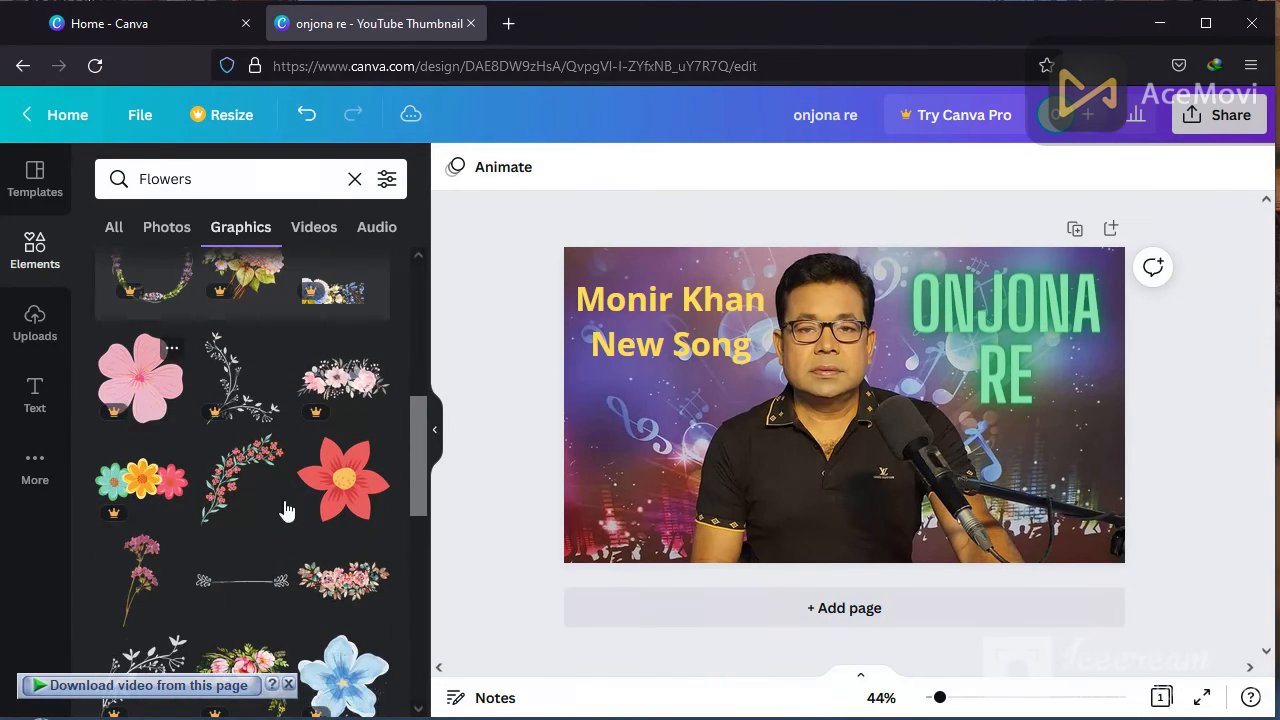
{"action": "left_click", "coordinate": [244, 480]}
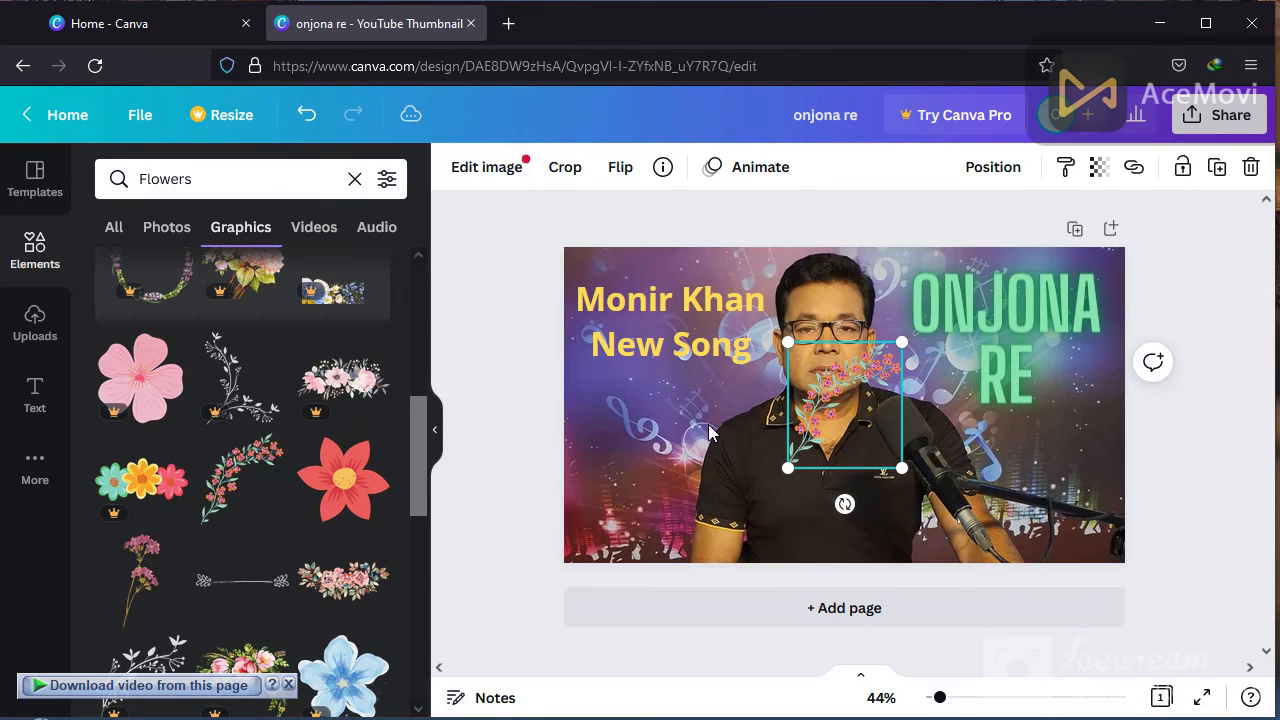
- Move the red flower branch to the thumbnail's lower-left corner, below the yellow text, and enlarge it to about 301 by 334
{"action": "left_click_drag", "start_coordinate": [818, 415], "coordinate": [614, 480]}
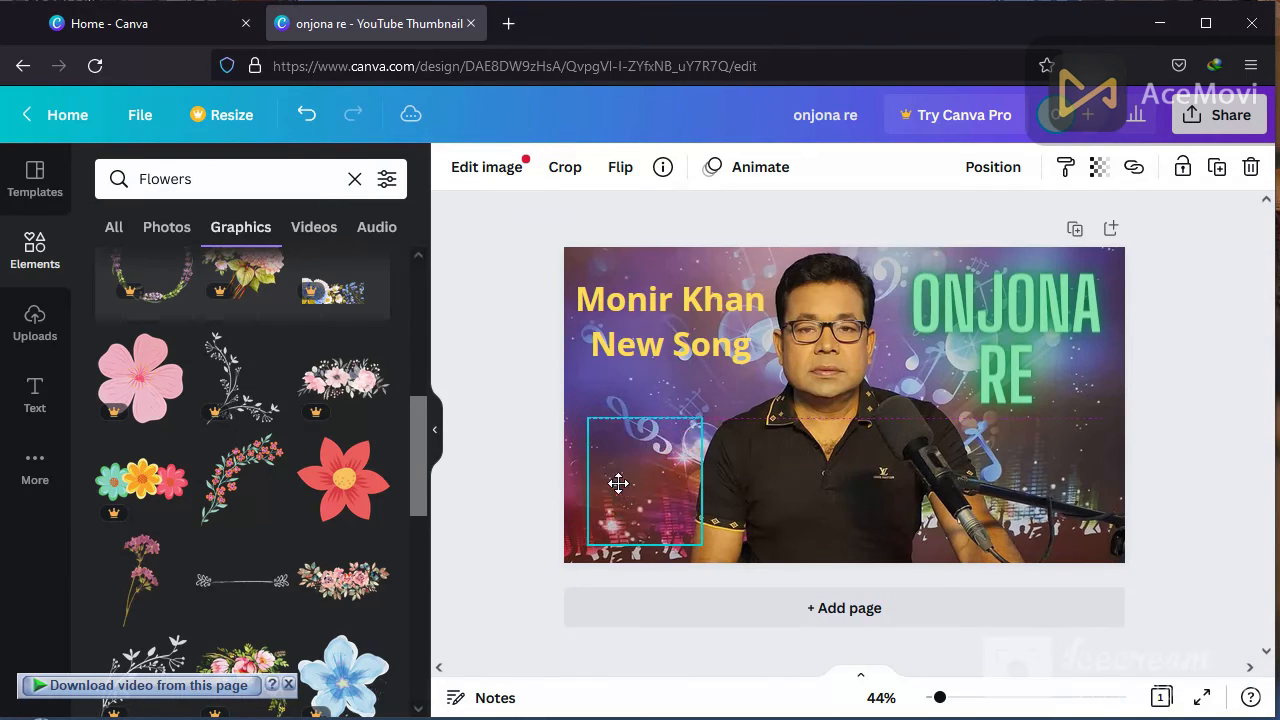
{"action": "left_click_drag", "start_coordinate": [700, 424], "coordinate": [720, 398]}
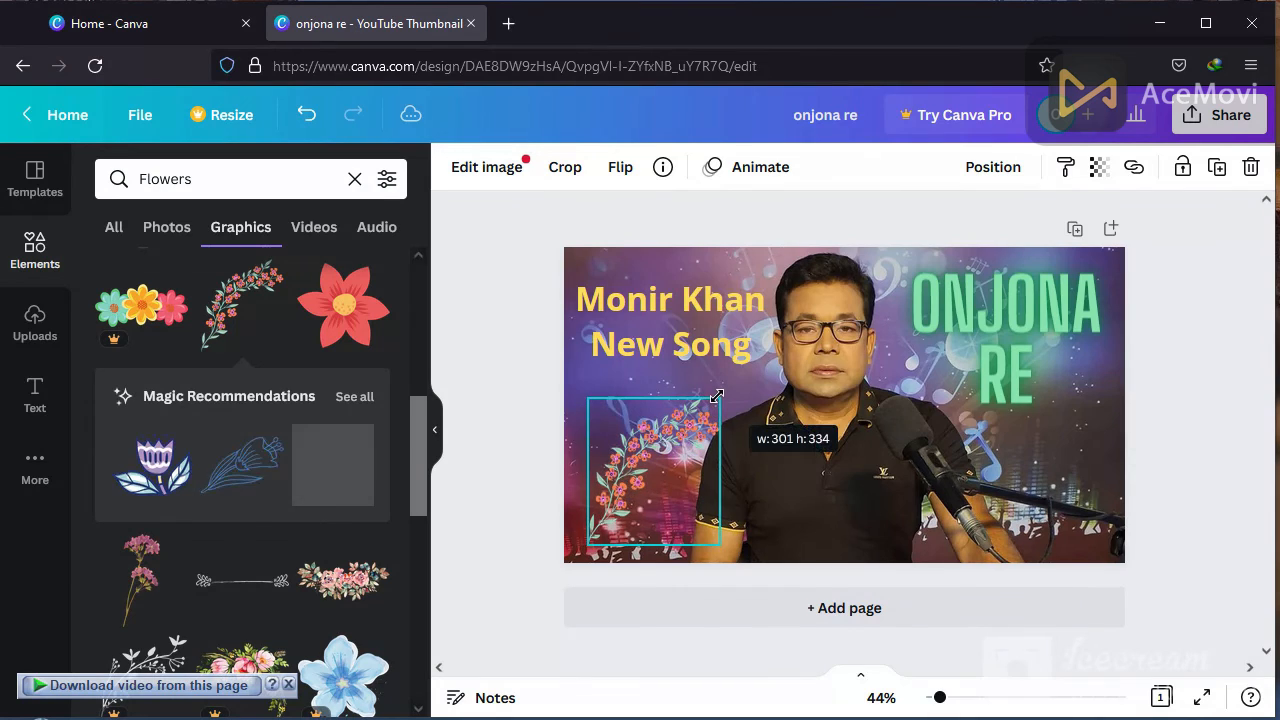
{"action": "left_click_drag", "start_coordinate": [684, 450], "coordinate": [662, 458]}
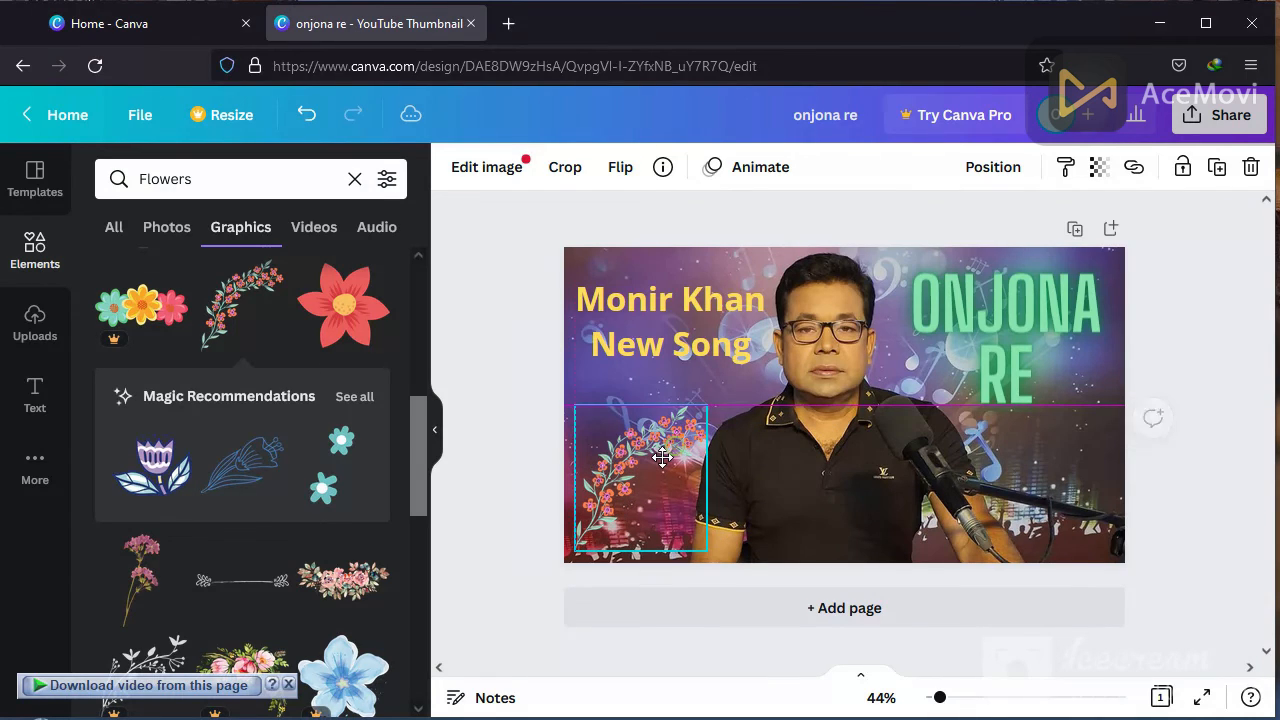
{"action": "left_click", "coordinate": [838, 440]}
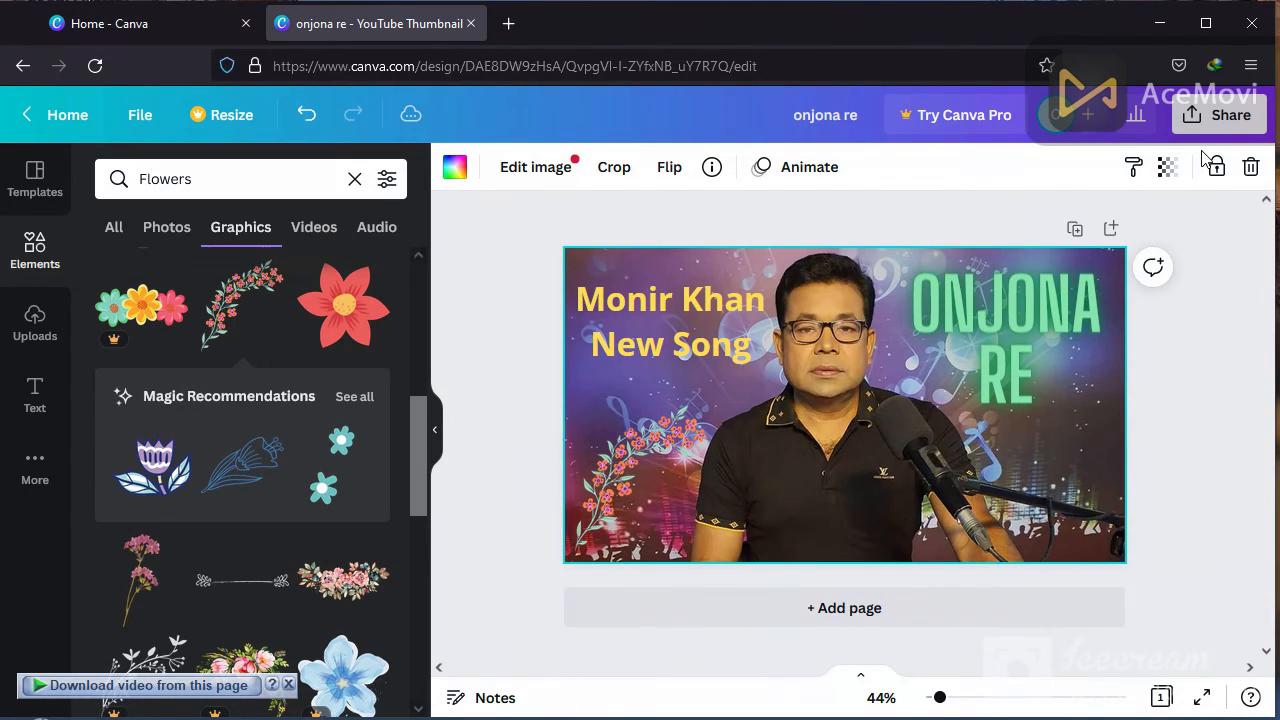
- Download the thumbnail as a JPG image and open the downloaded file onjona re.jpg to view it
{"action": "left_click", "coordinate": [1211, 120]}
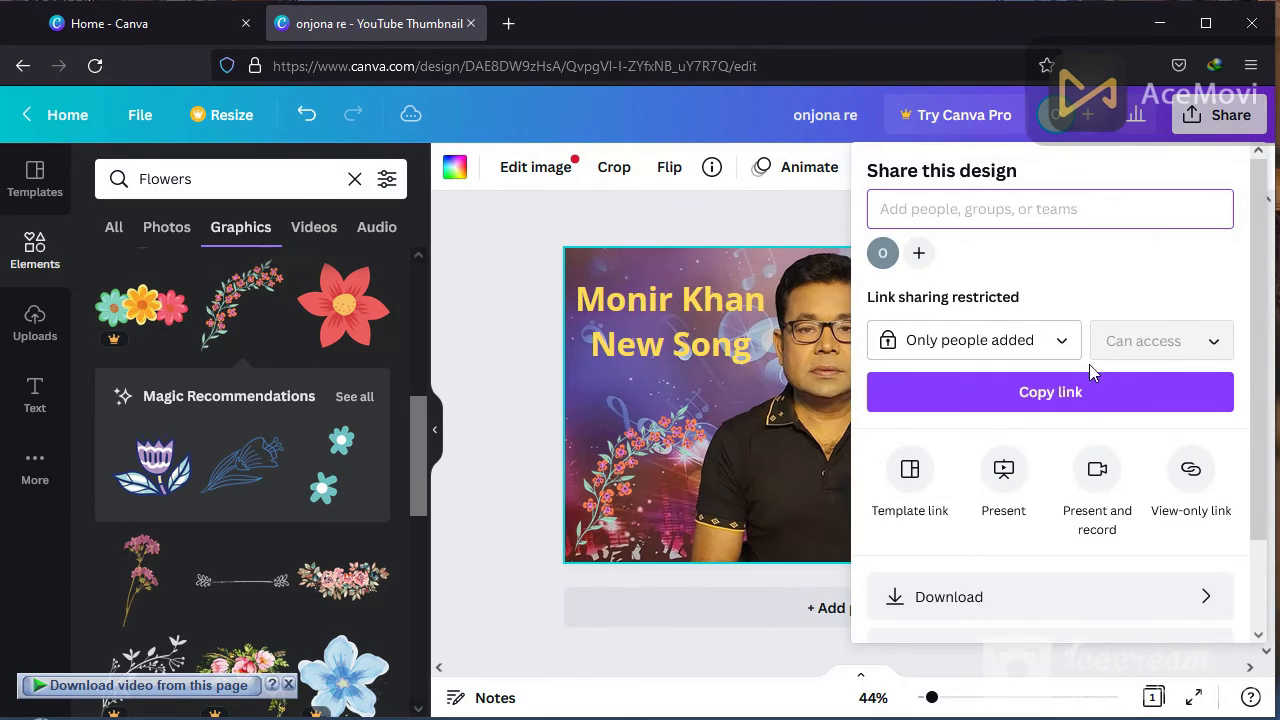
{"action": "left_click", "coordinate": [1033, 600]}
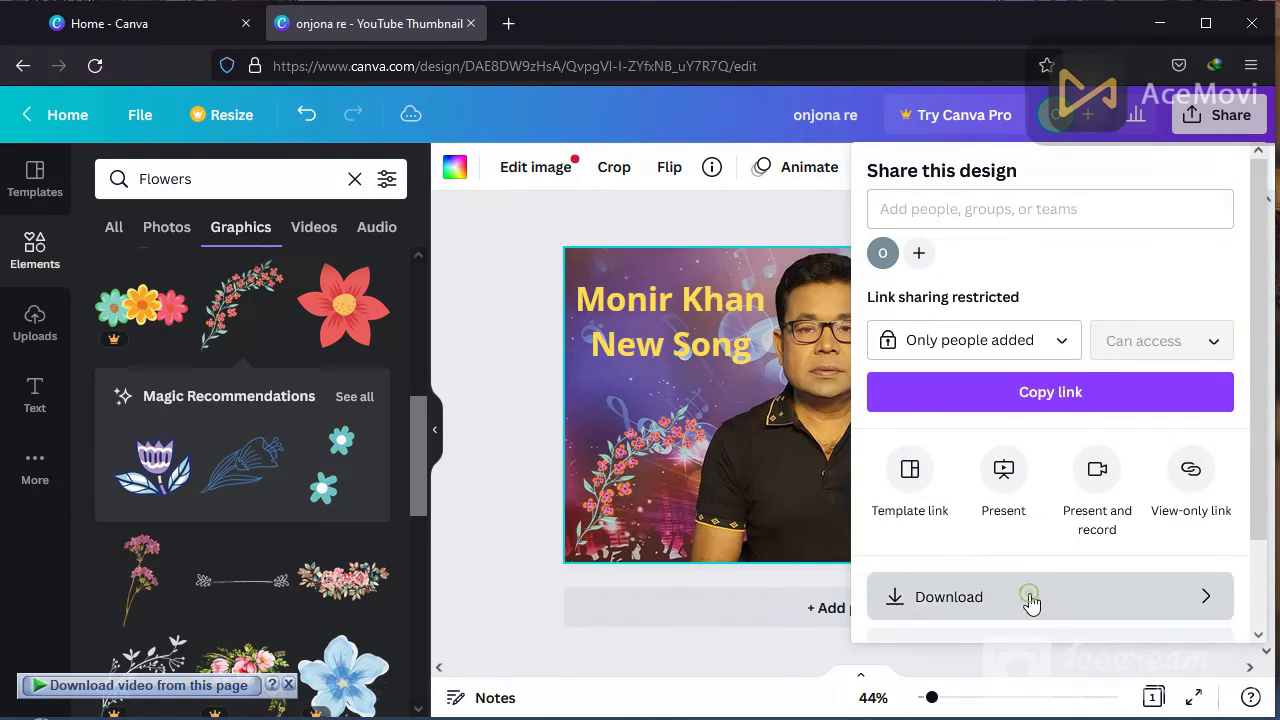
{"action": "left_click", "coordinate": [1090, 260]}
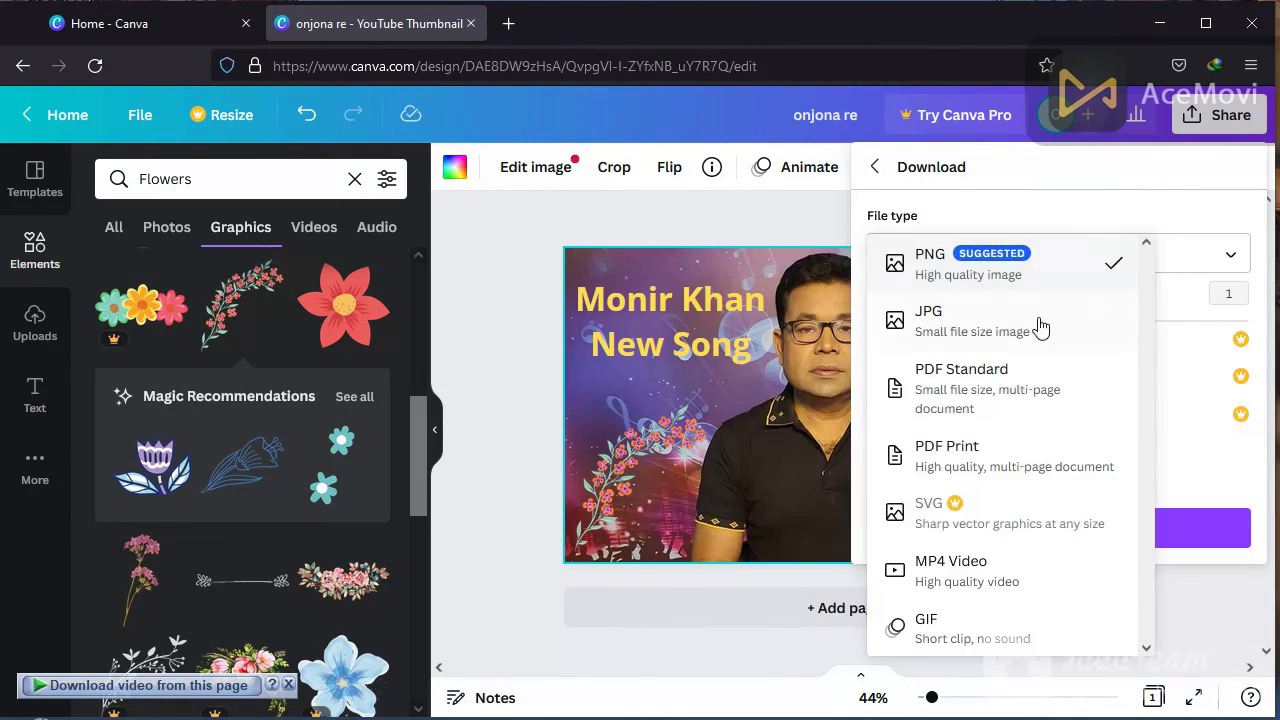
{"action": "left_click", "coordinate": [1034, 316]}
{"action": "left_click", "coordinate": [1066, 527]}
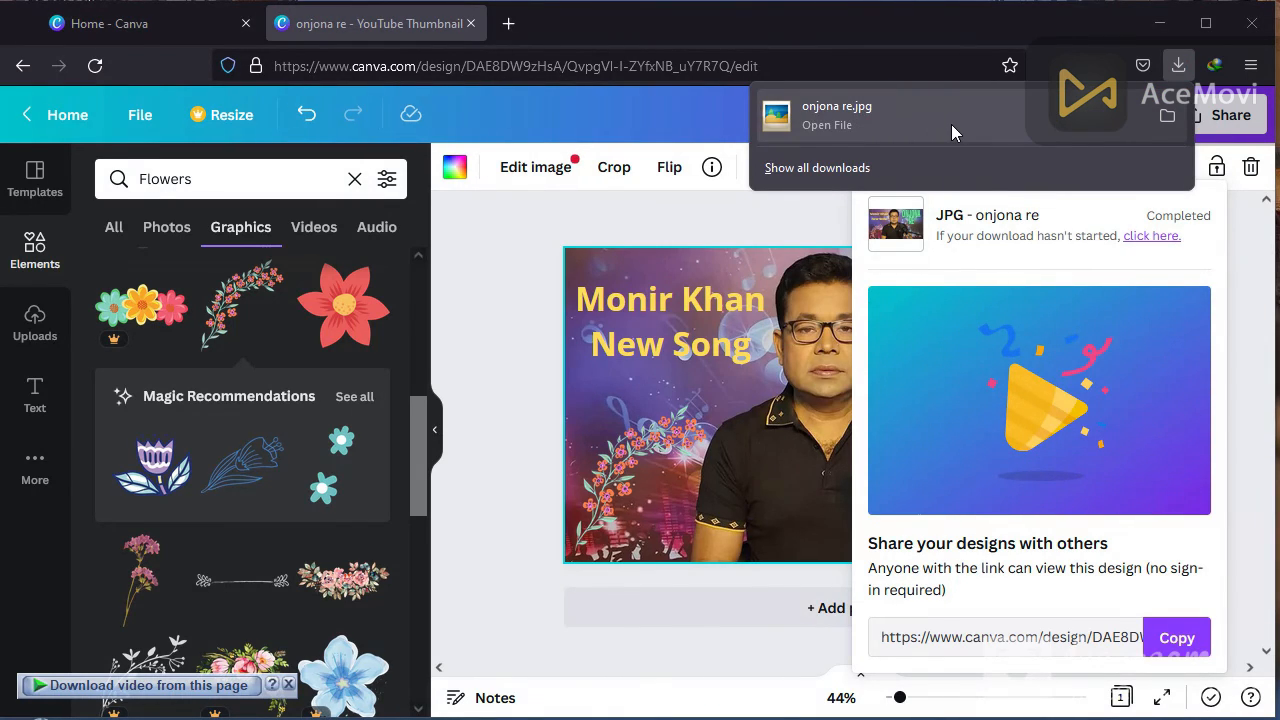
{"action": "left_click", "coordinate": [951, 124]}
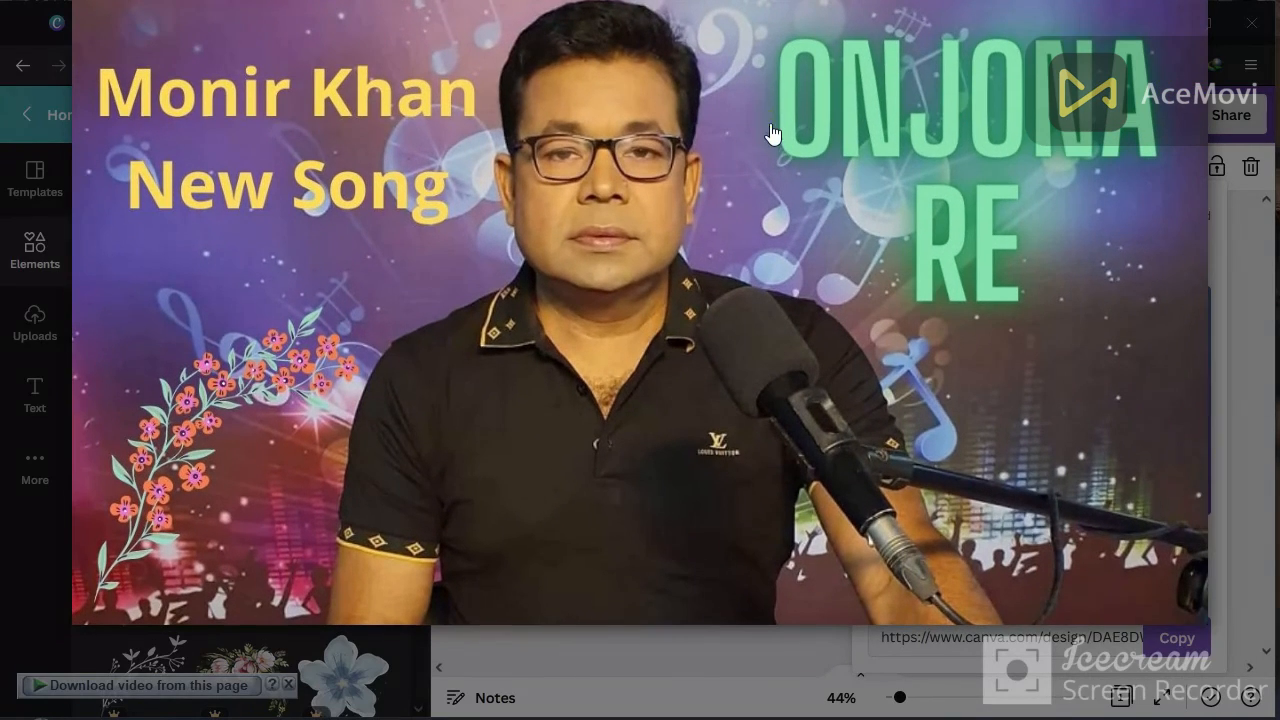
{"action": "left_click_drag", "start_coordinate": [770, 125], "coordinate": [769, 150]}
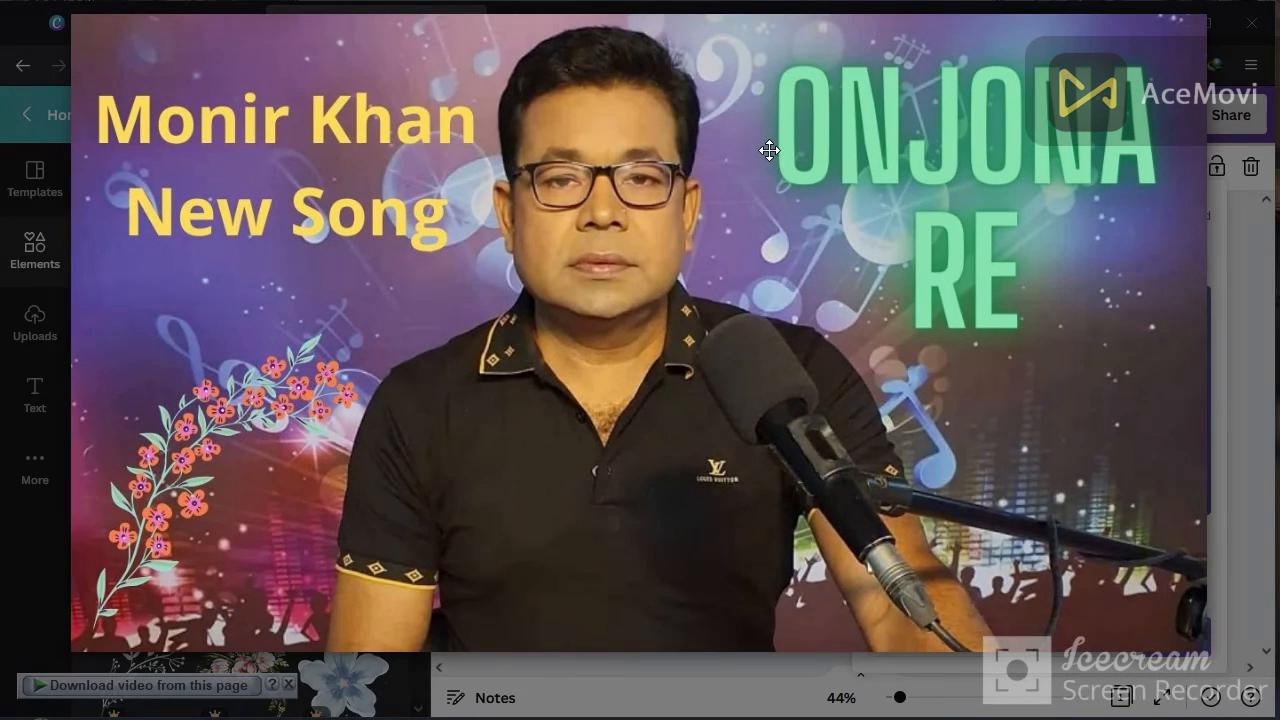